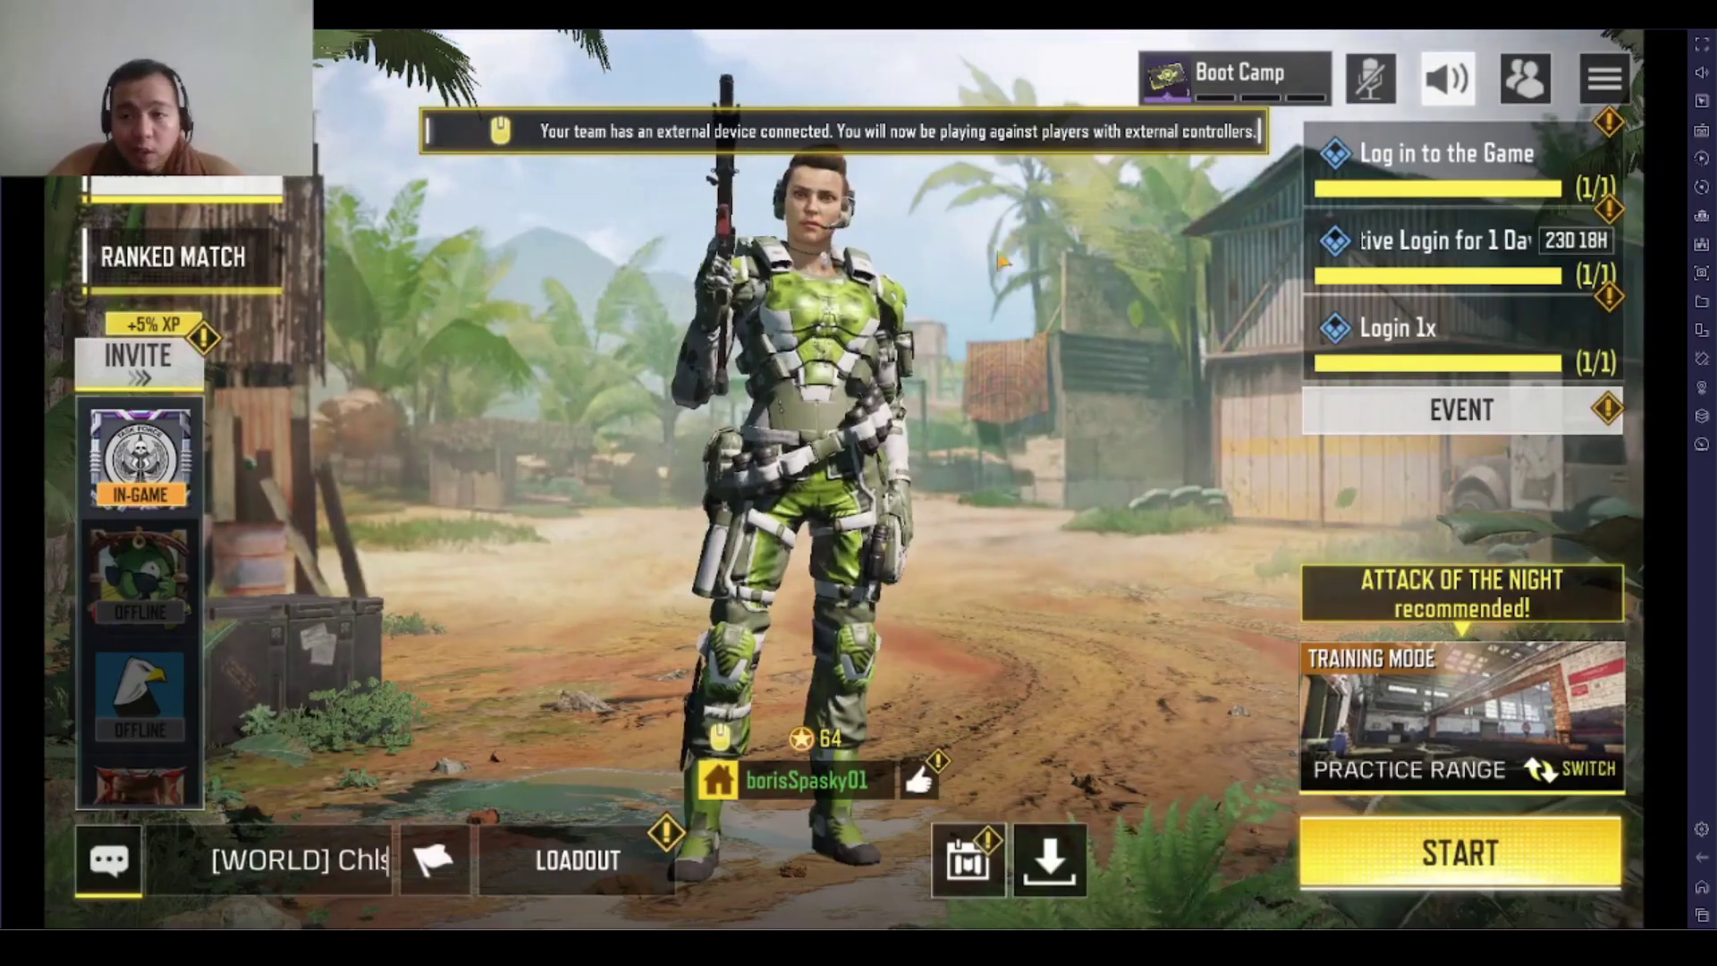
Step: From the lobby menu, open Settings > Basic and the Mini Map's Custom Layout editor
{"action": "left_click", "coordinate": [1603, 81]}
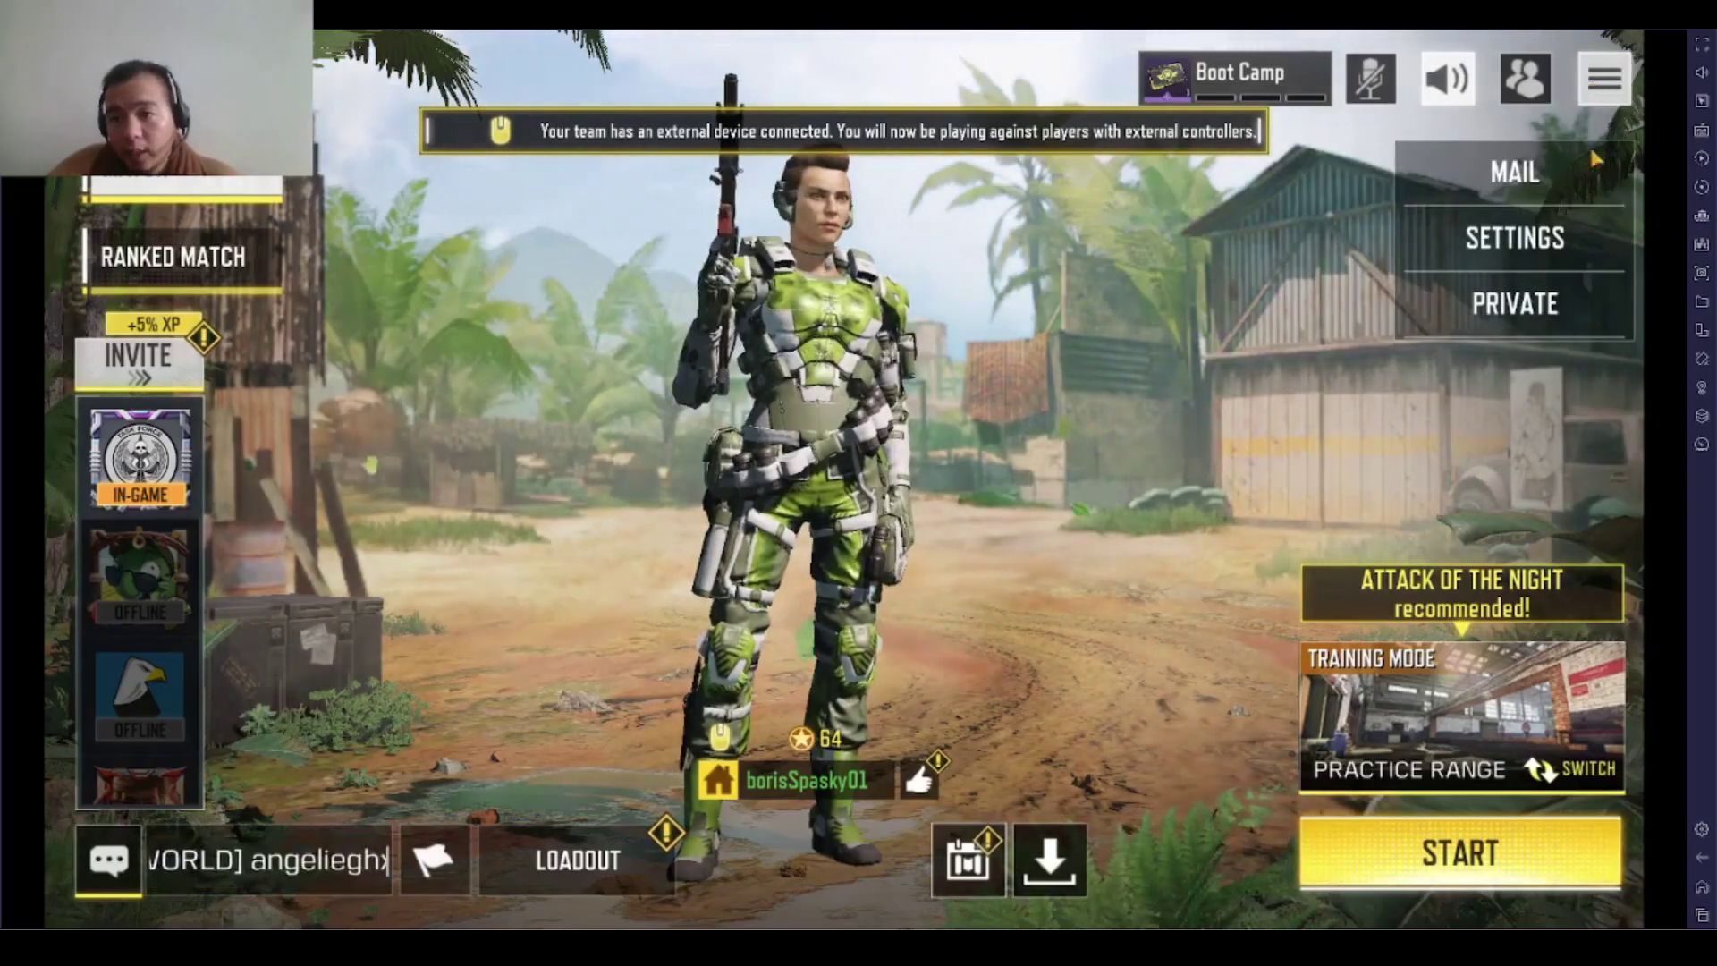
{"action": "left_click", "coordinate": [1489, 233]}
{"action": "left_click", "coordinate": [197, 250]}
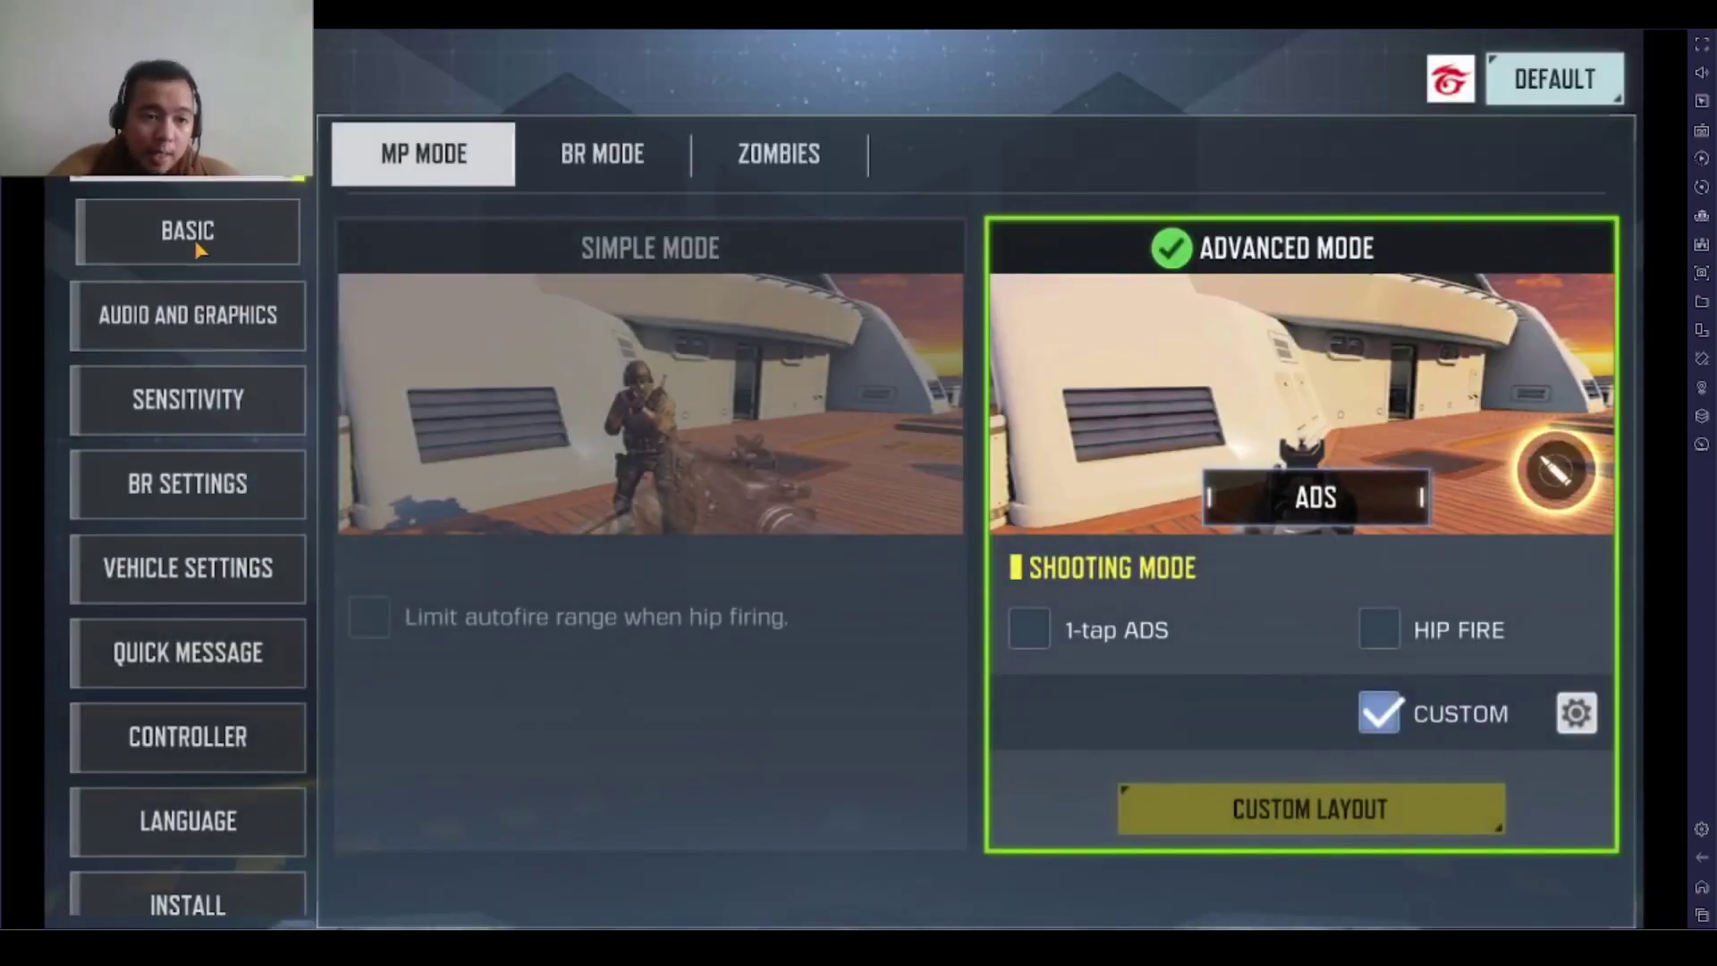
{"action": "scroll", "coordinate": [579, 521], "scroll_direction": "down", "scroll_amount": 8}
{"action": "scroll", "coordinate": [577, 518], "scroll_direction": "down", "scroll_amount": 10}
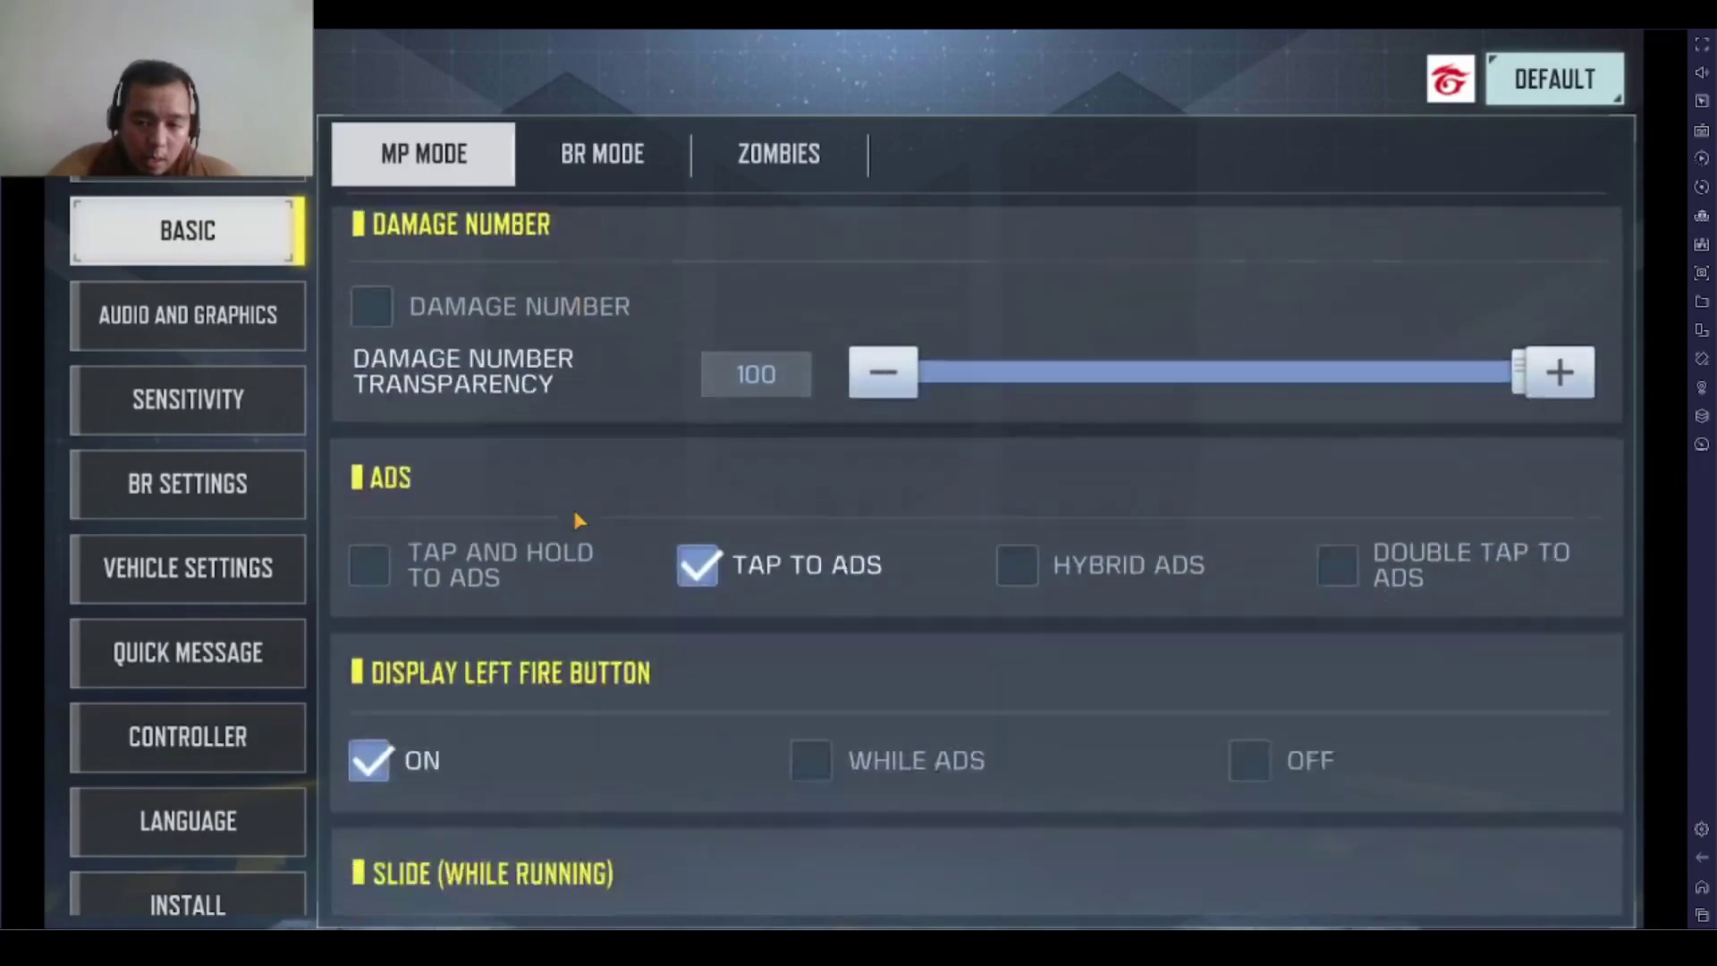
{"action": "scroll", "coordinate": [573, 510], "scroll_direction": "down", "scroll_amount": 8}
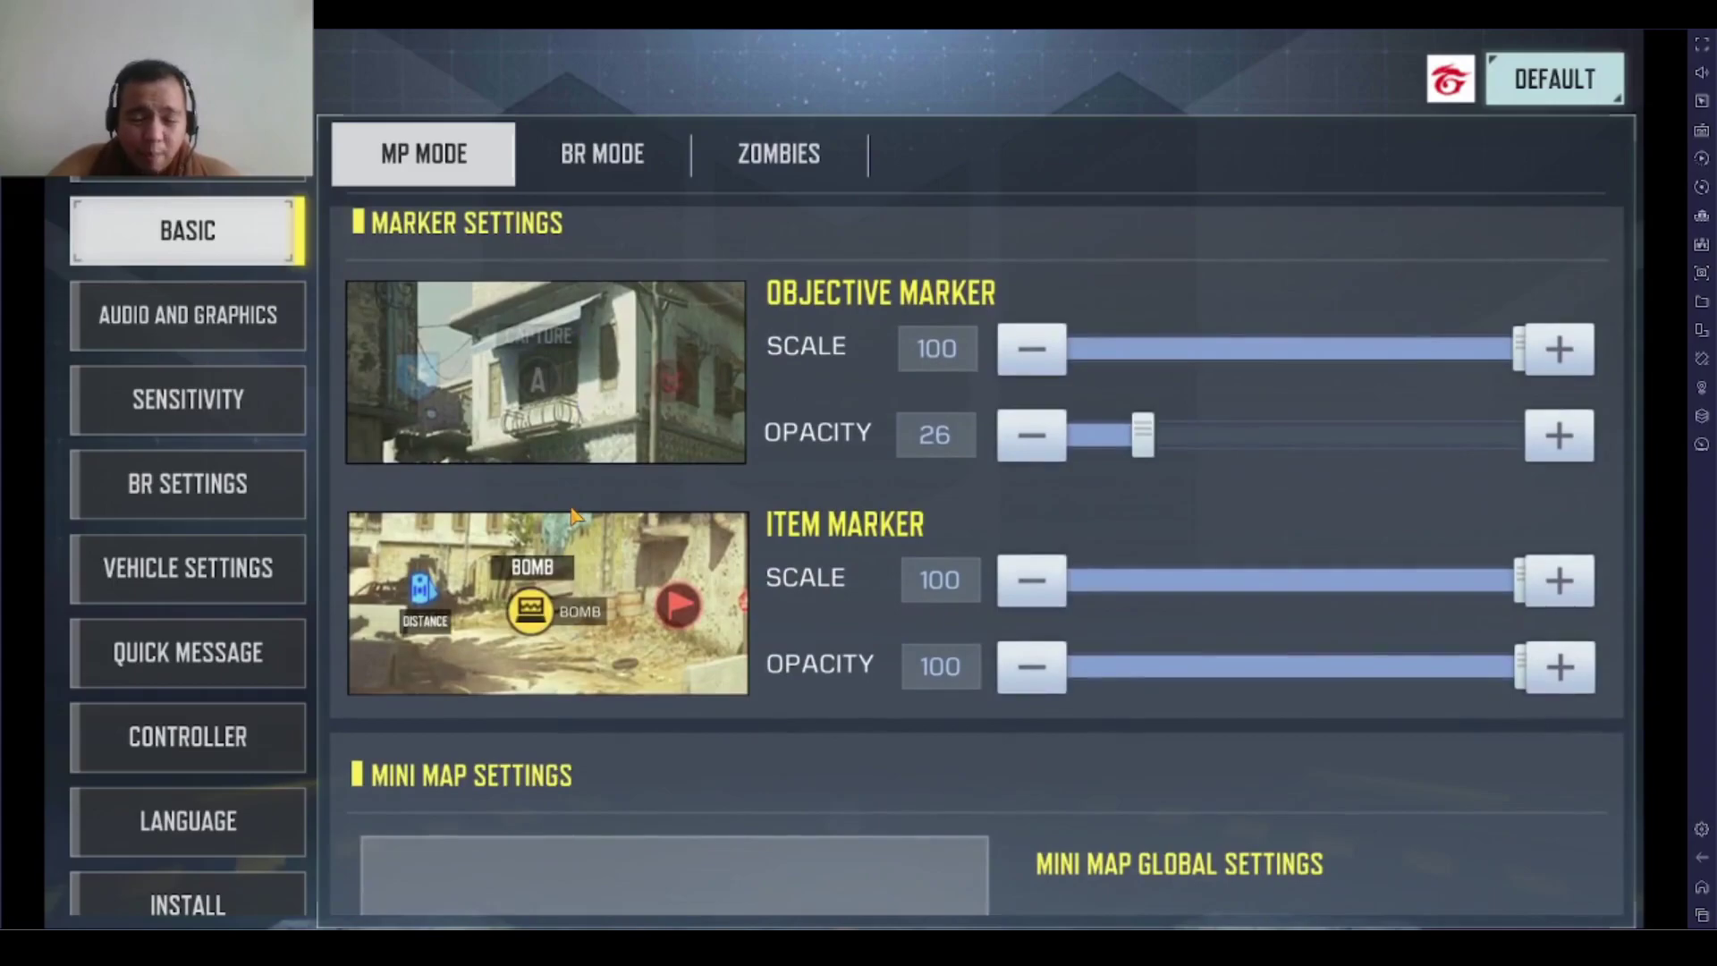
{"action": "scroll", "coordinate": [570, 510], "scroll_direction": "down", "scroll_amount": 4}
{"action": "scroll", "coordinate": [606, 529], "scroll_direction": "down", "scroll_amount": 4}
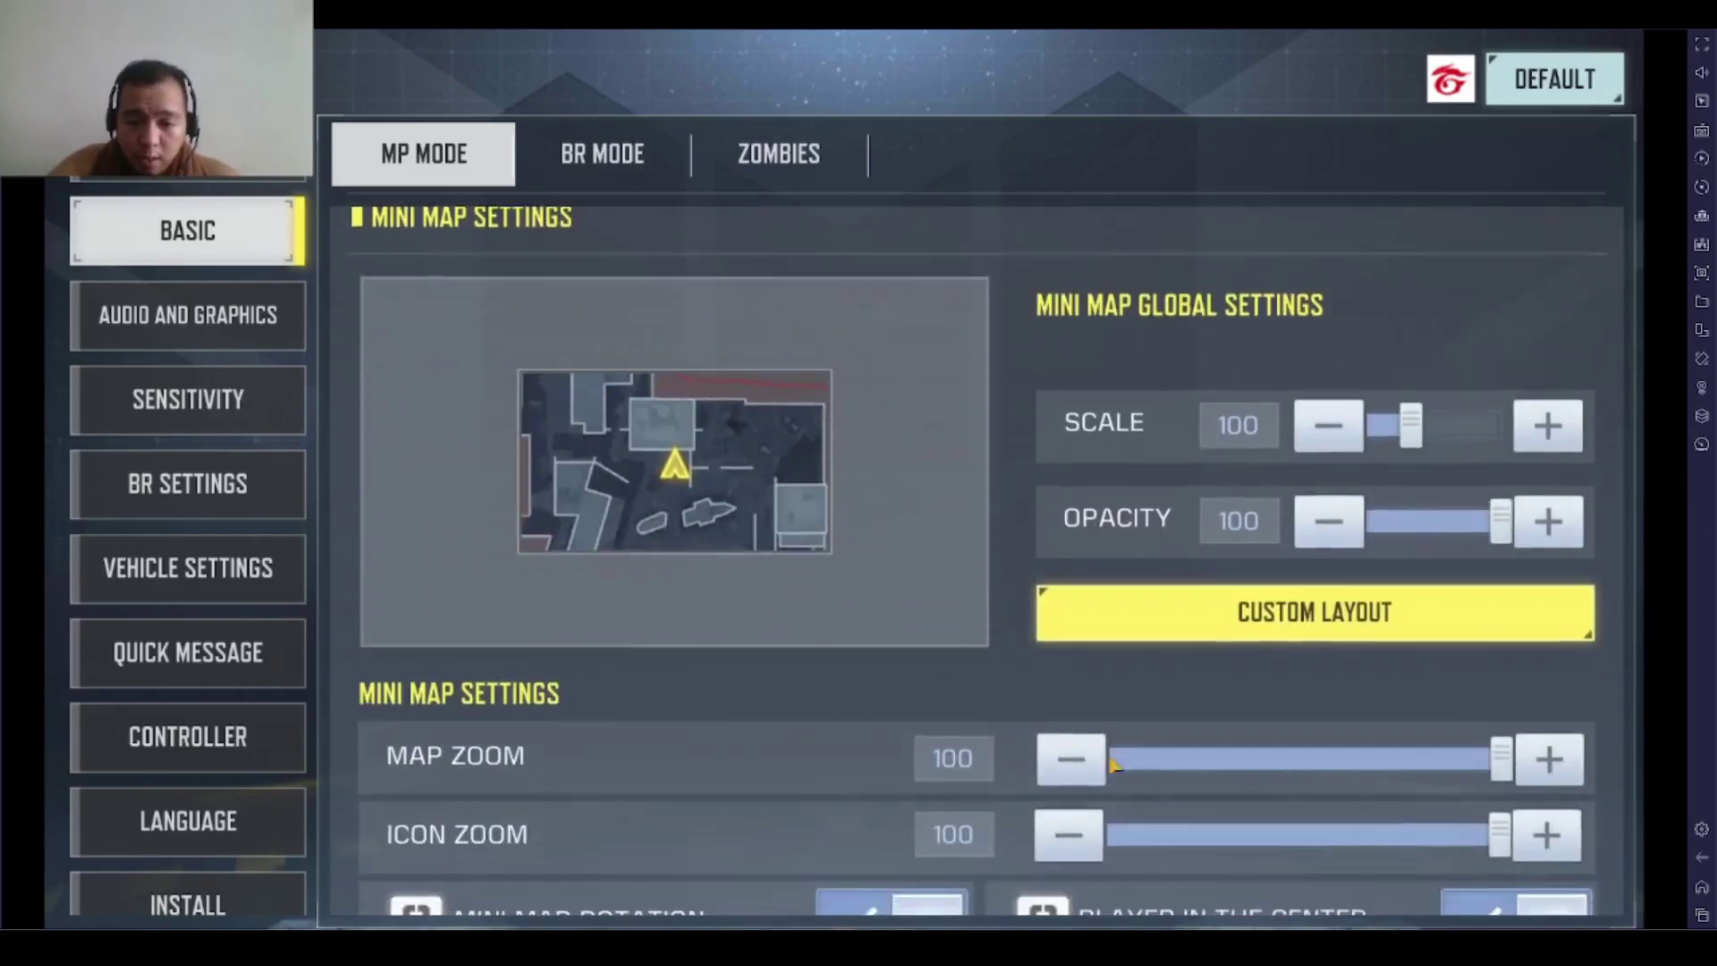
{"action": "left_click", "coordinate": [1207, 592]}
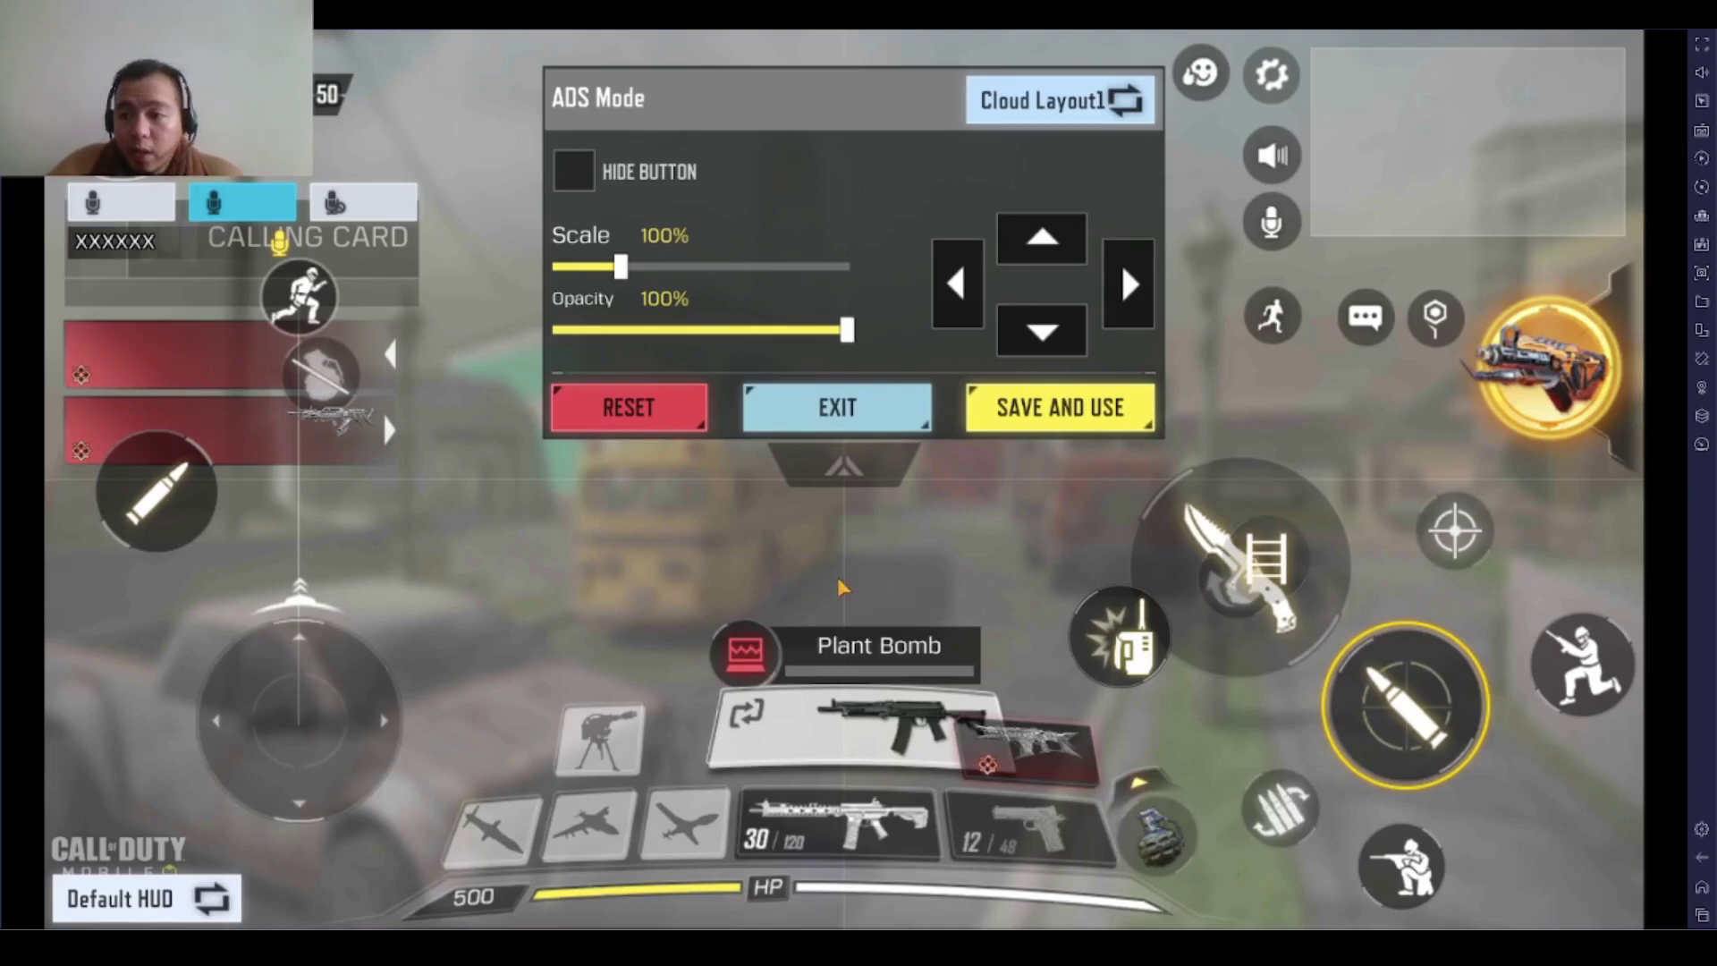
Step: Open the BlueStacks Controls editor over the game and show the control scheme list
{"action": "left_click", "coordinate": [1699, 139]}
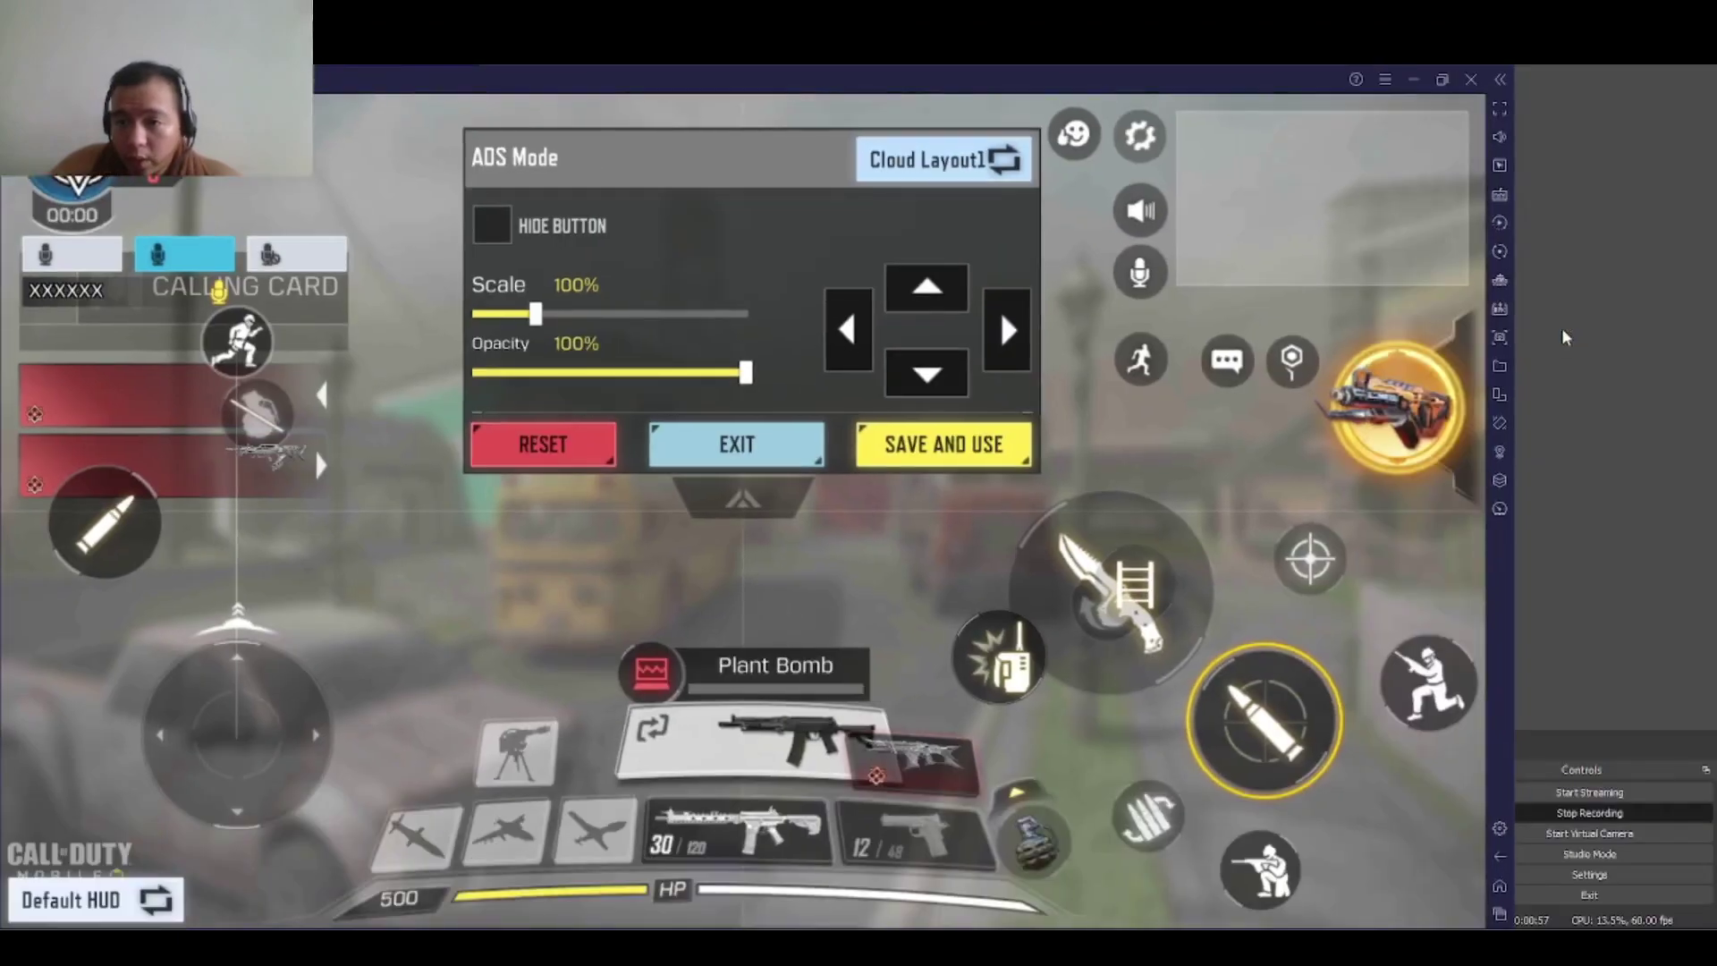
{"action": "left_click", "coordinate": [1564, 336]}
{"action": "left_click", "coordinate": [1571, 134]}
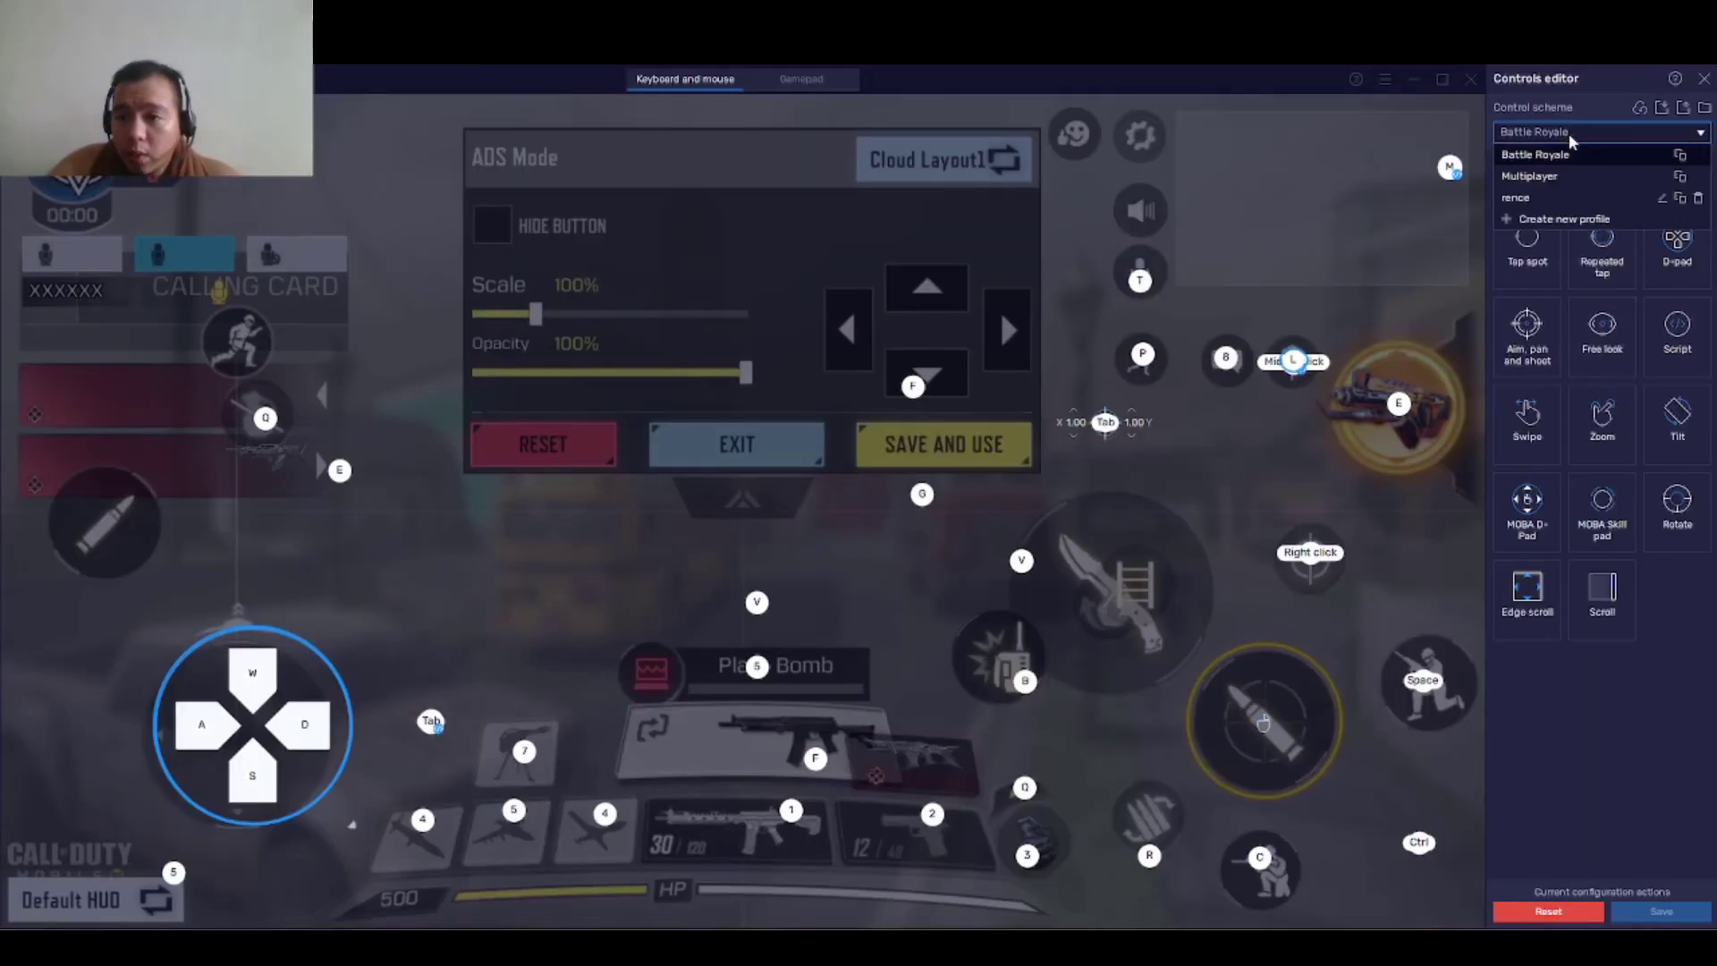
Step: Create a new control scheme and rename it from Custom to NEW CONTROLS
{"action": "left_click", "coordinate": [1540, 223]}
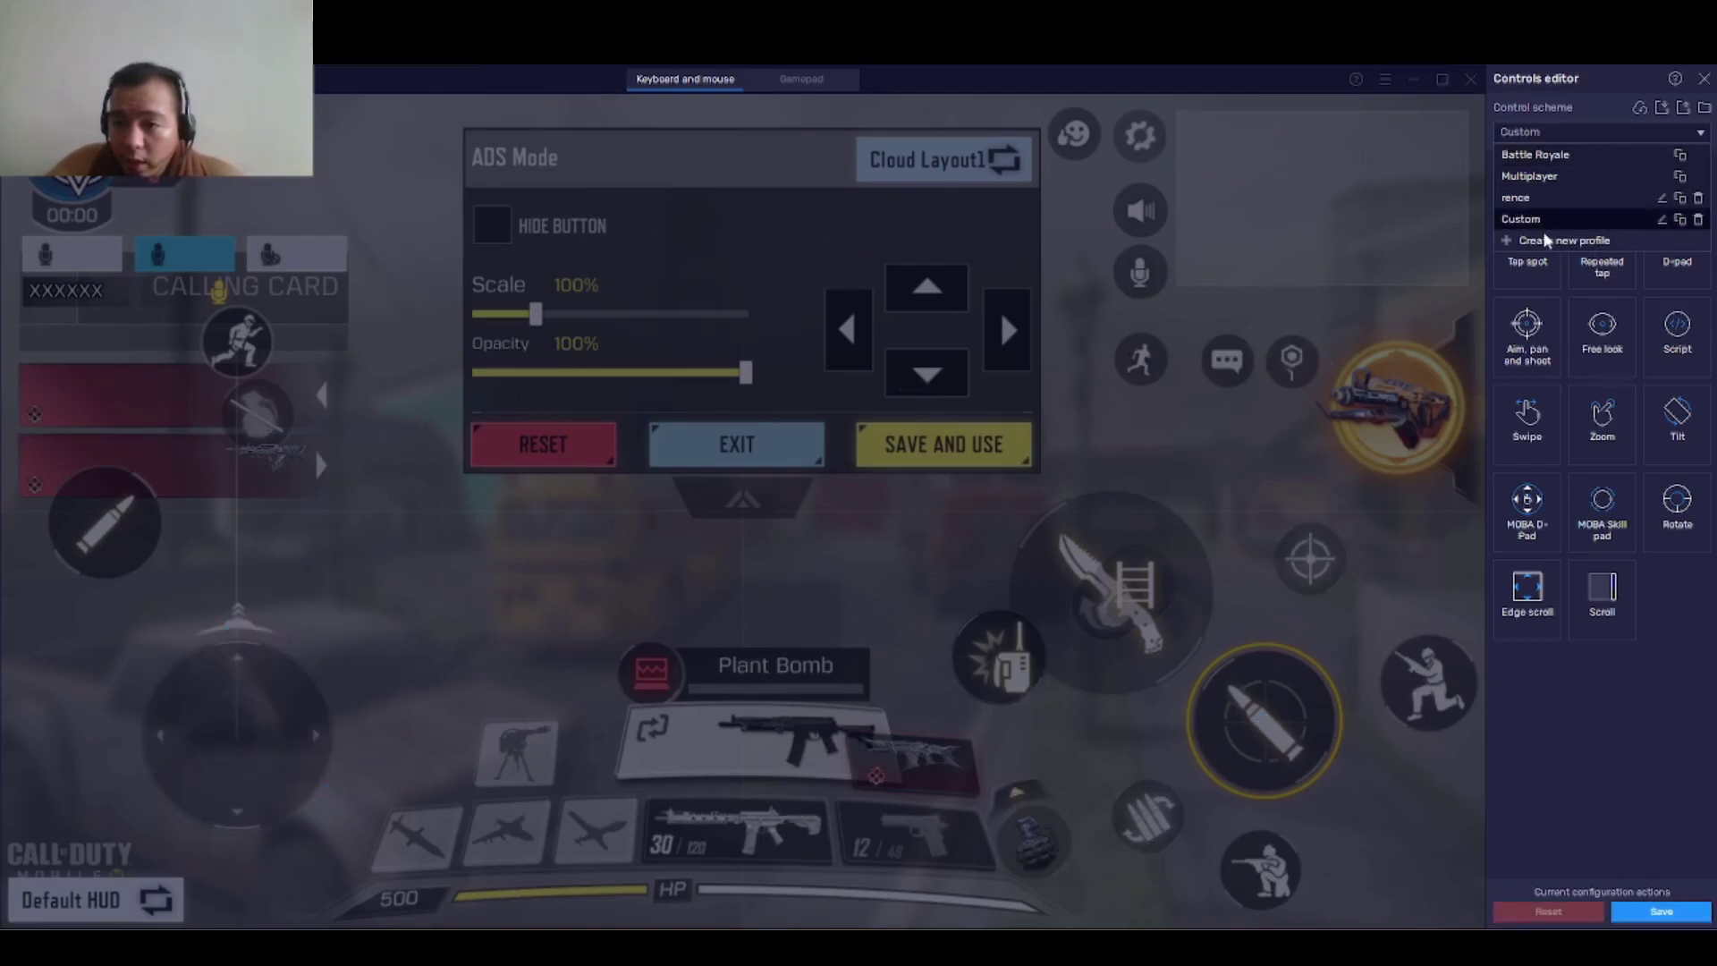
{"action": "left_click", "coordinate": [1661, 219]}
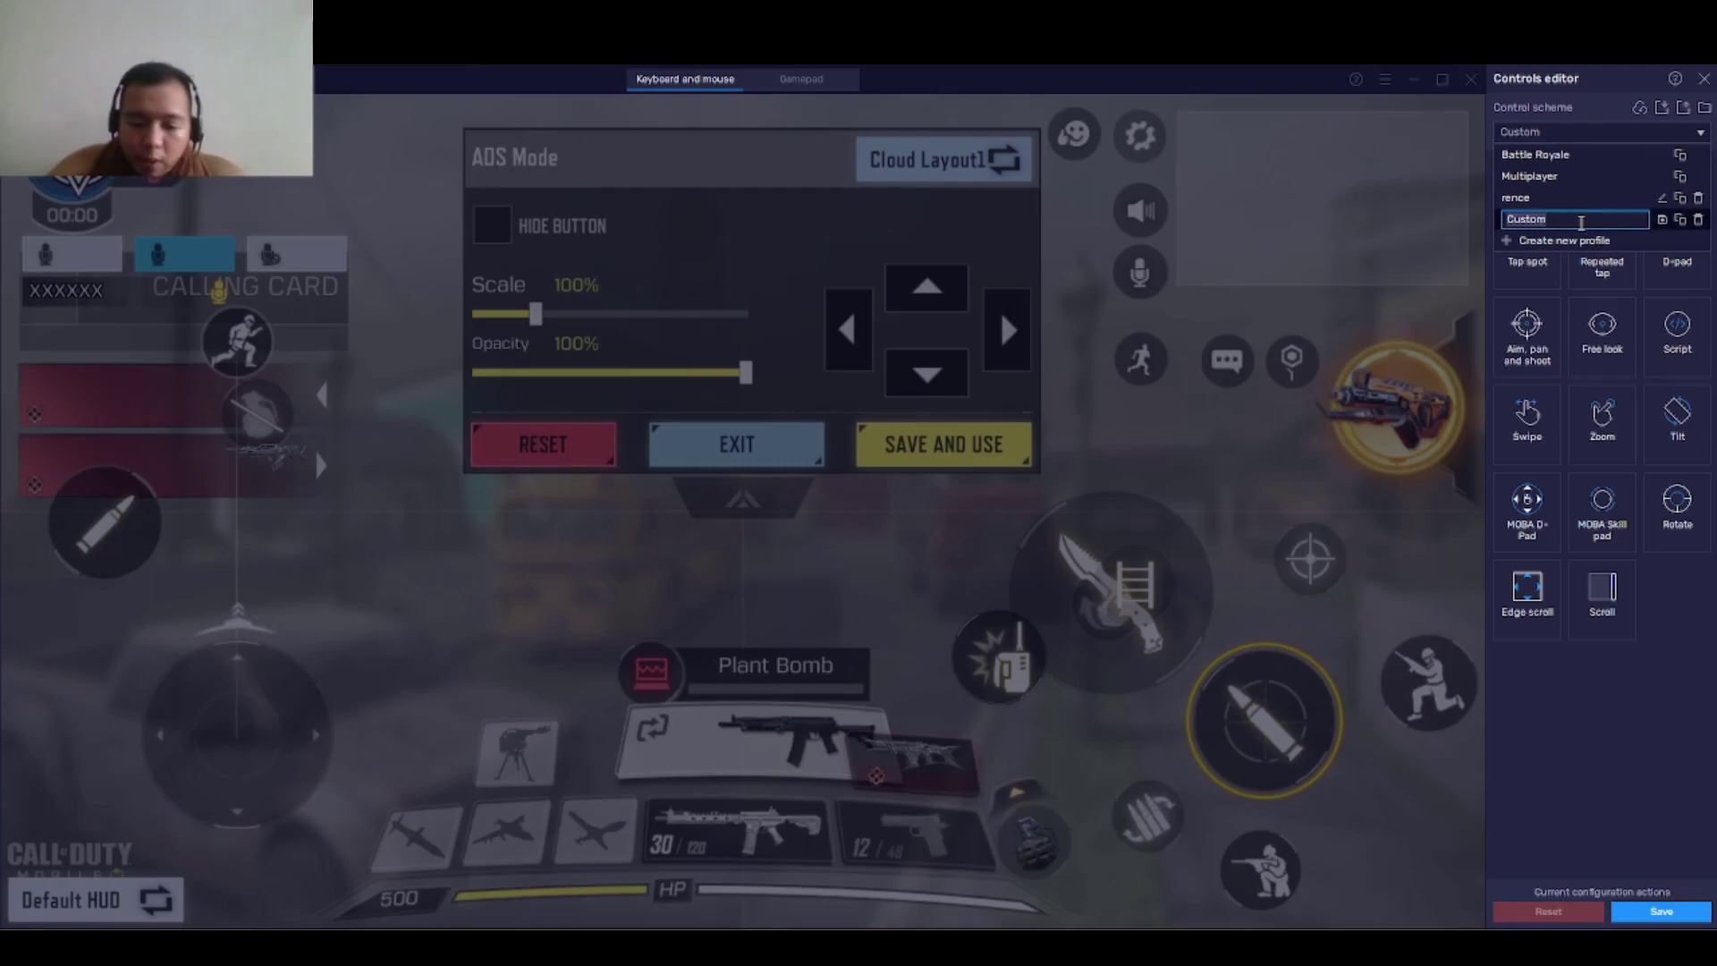
{"action": "key", "text": "BackSpace"}
{"action": "key", "text": "BackSpace"}
{"action": "key", "text": "BackSpace"}
{"action": "key", "text": "BackSpace"}
{"action": "key", "text": "BackSpace"}
{"action": "key", "text": "BackSpace"}
{"action": "type", "text": "NEW CONTROLS"}
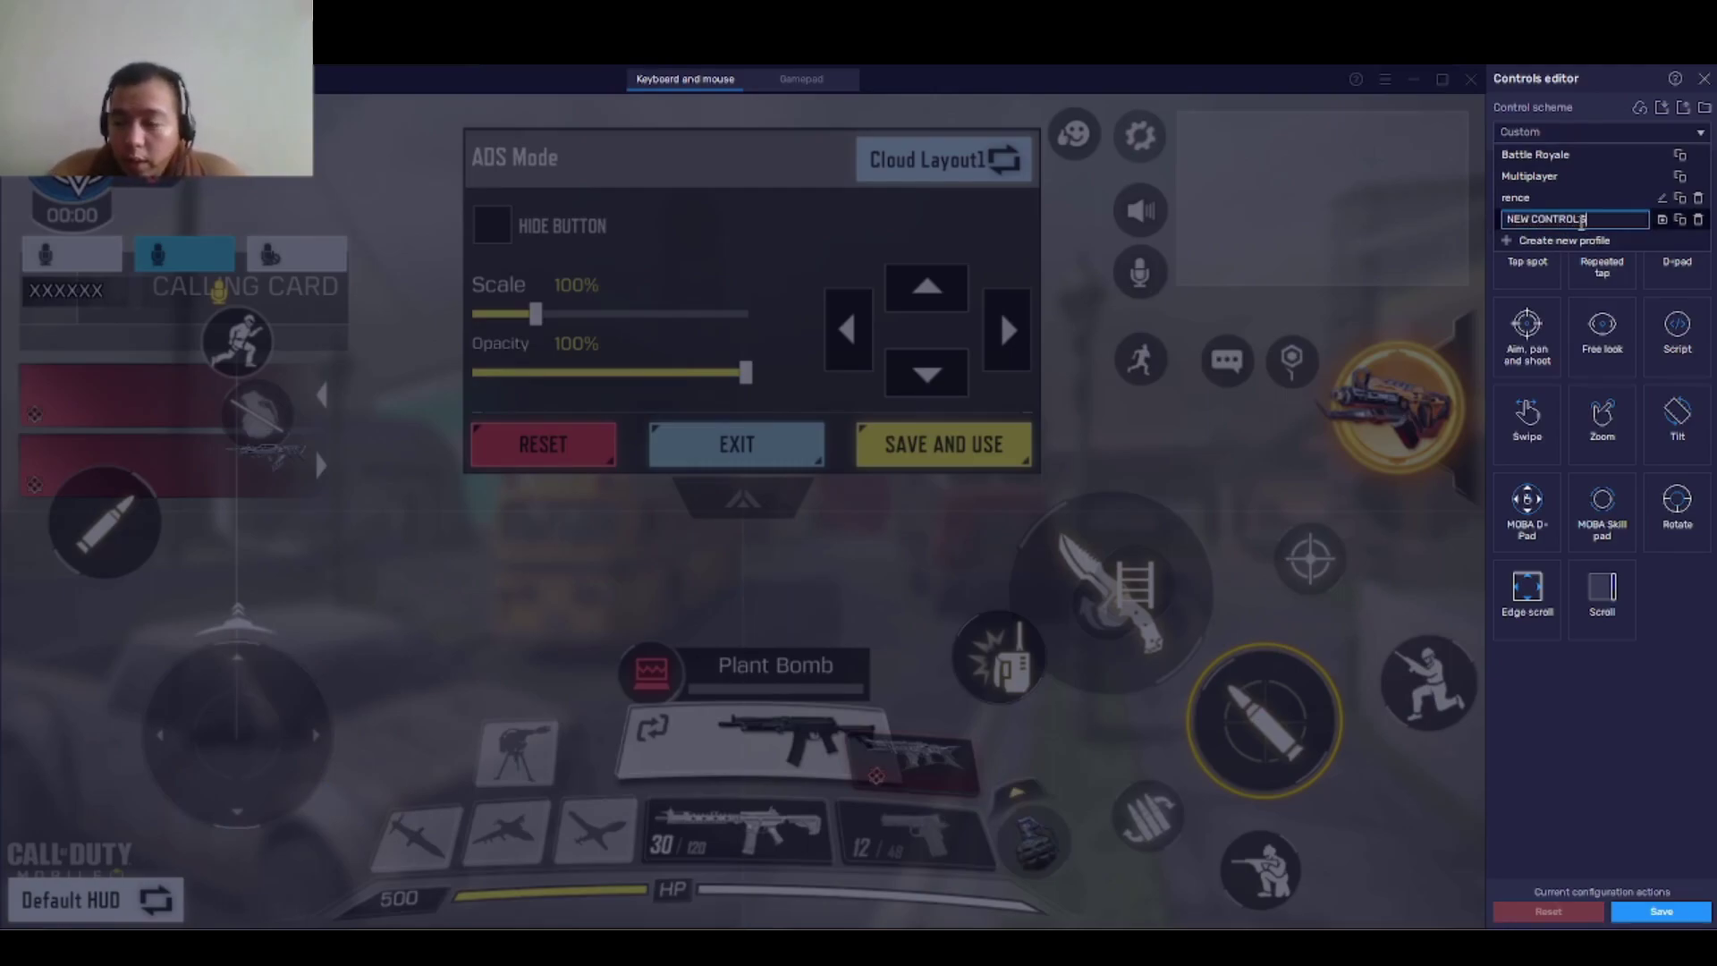
{"action": "key", "text": "Return"}
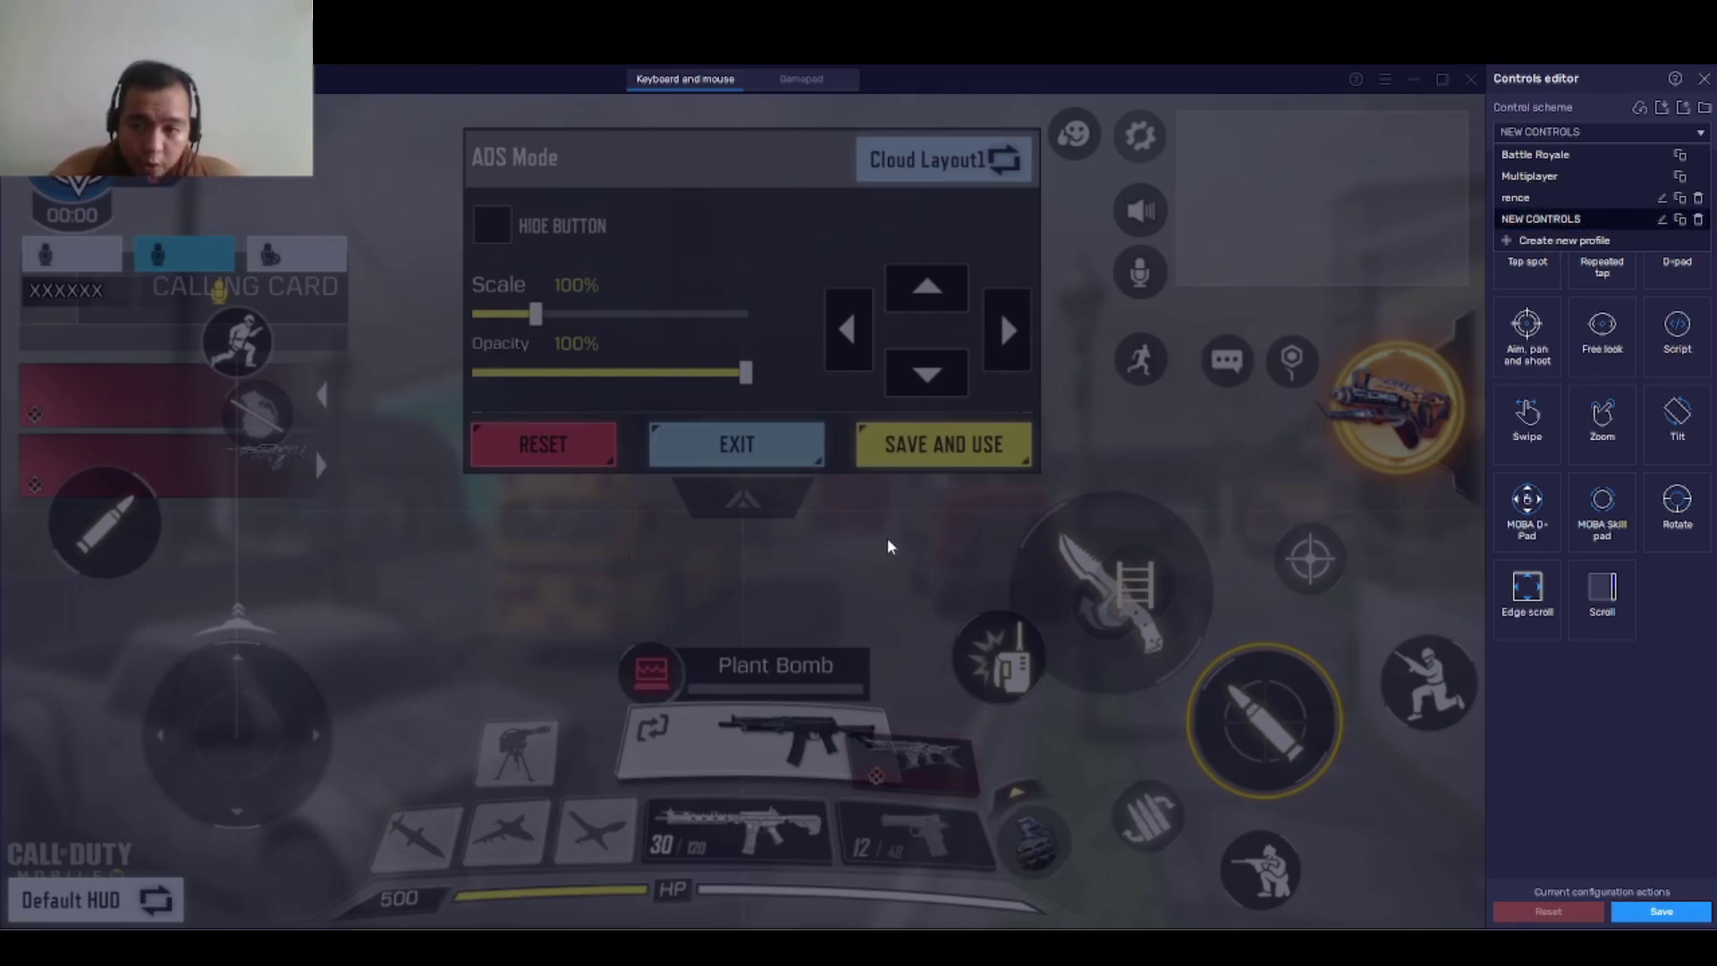
Step: Drop a WASD D-pad onto the game's movement joystick
{"action": "left_click", "coordinate": [1434, 269]}
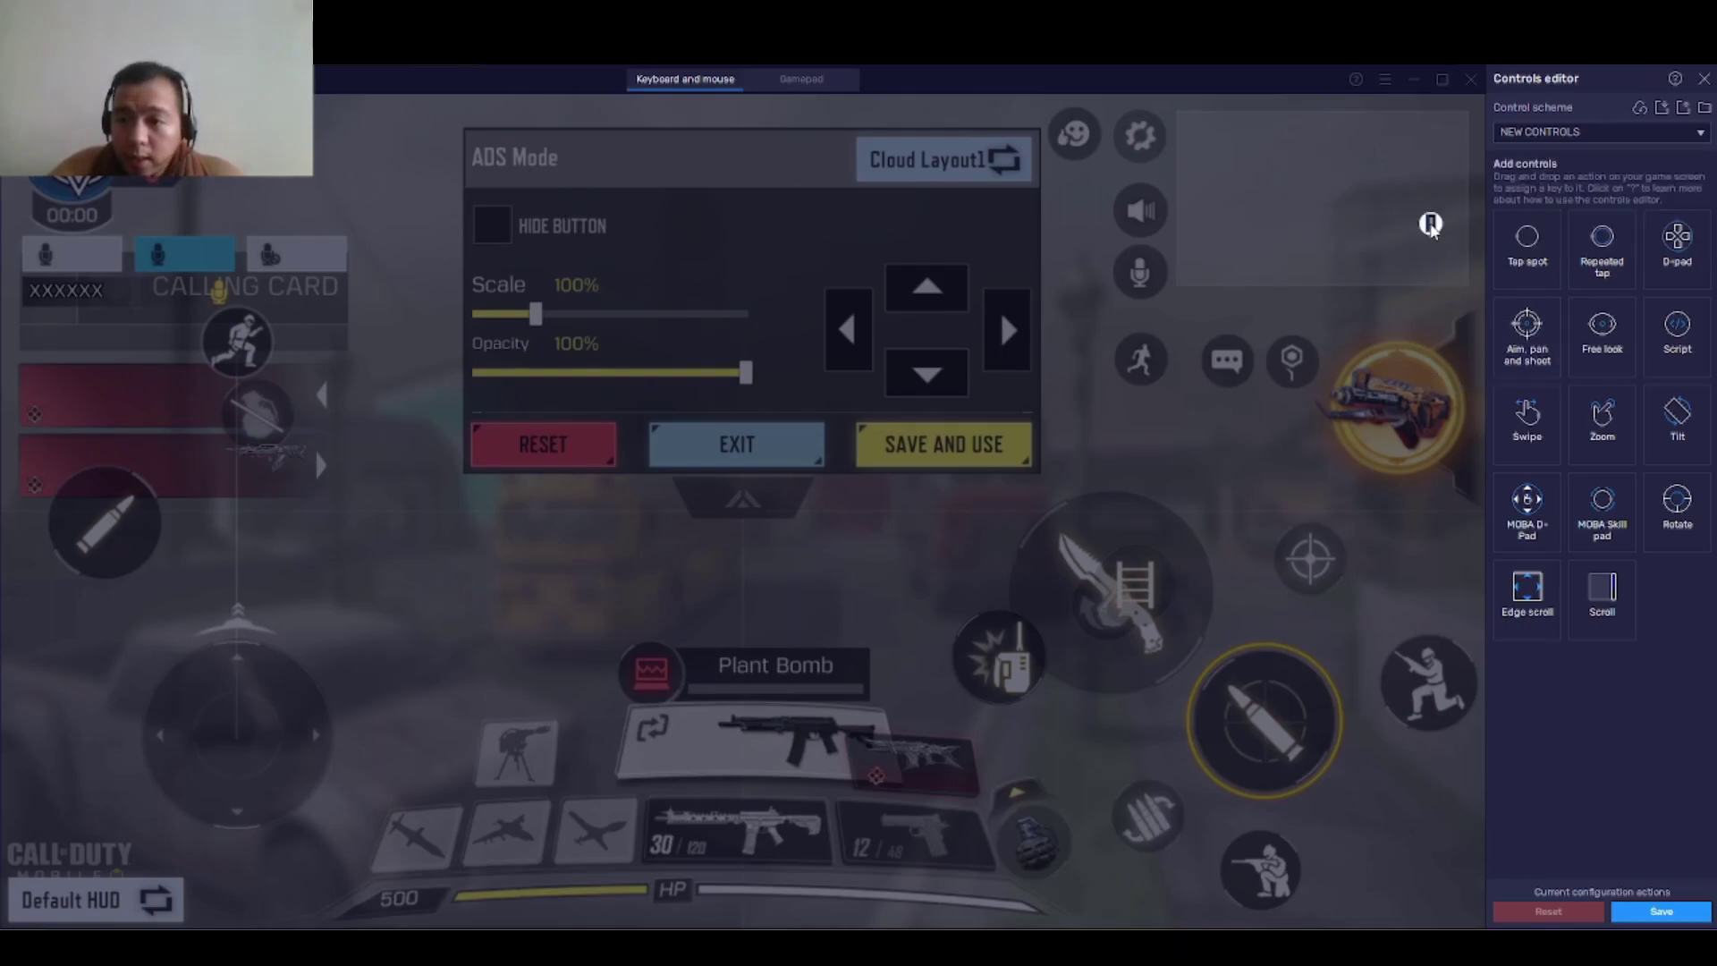
{"action": "left_click_drag", "start_coordinate": [1677, 239], "coordinate": [222, 733]}
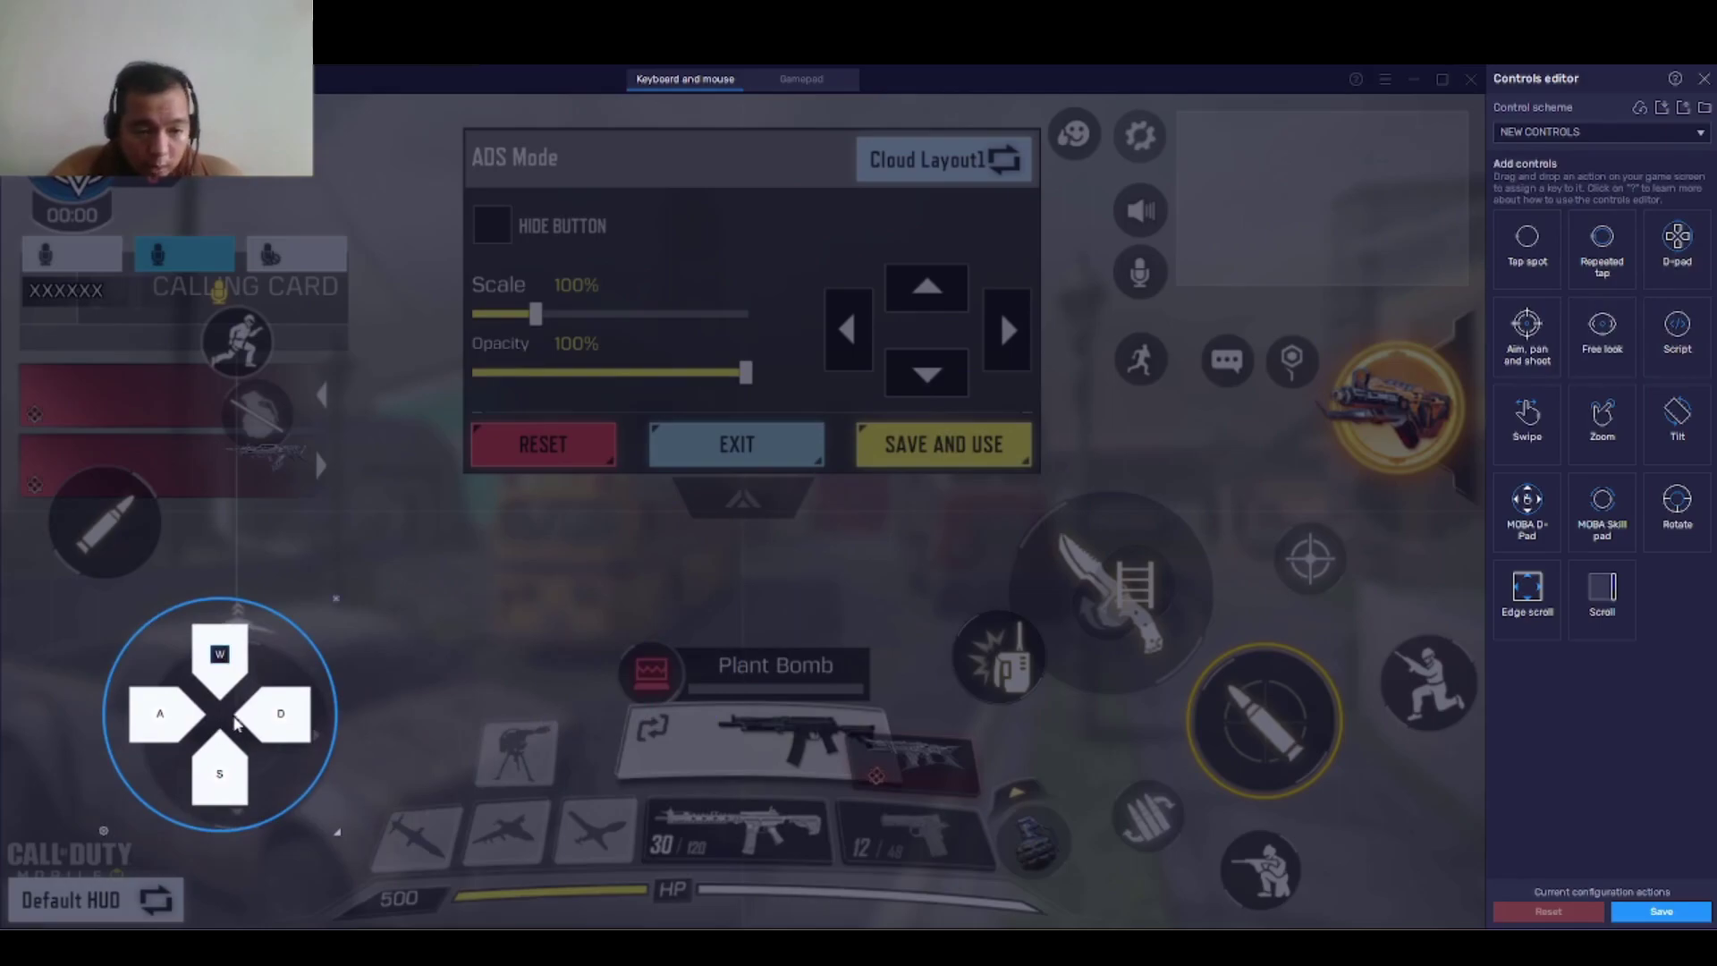
{"action": "left_click", "coordinate": [104, 832]}
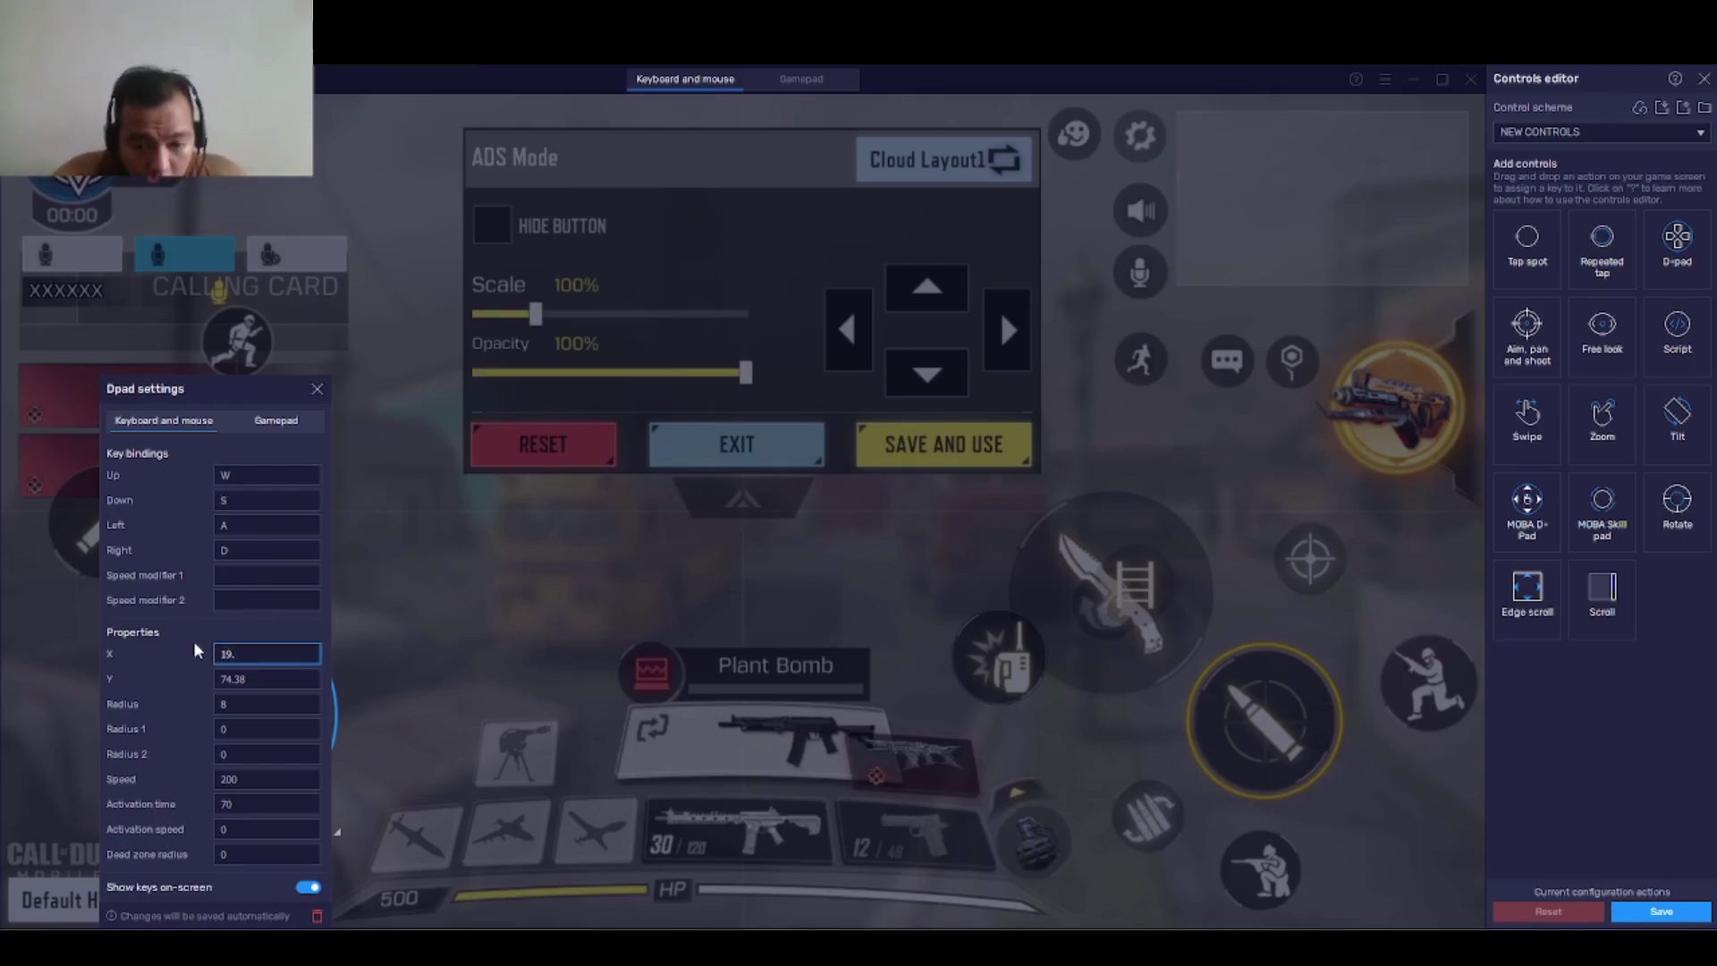
Step: Set the D-pad to Y 71.5, radius 7, radius 1 20, with Shift speed modifiers
{"action": "key", "text": "Tab"}
{"action": "type", "text": "71.5"}
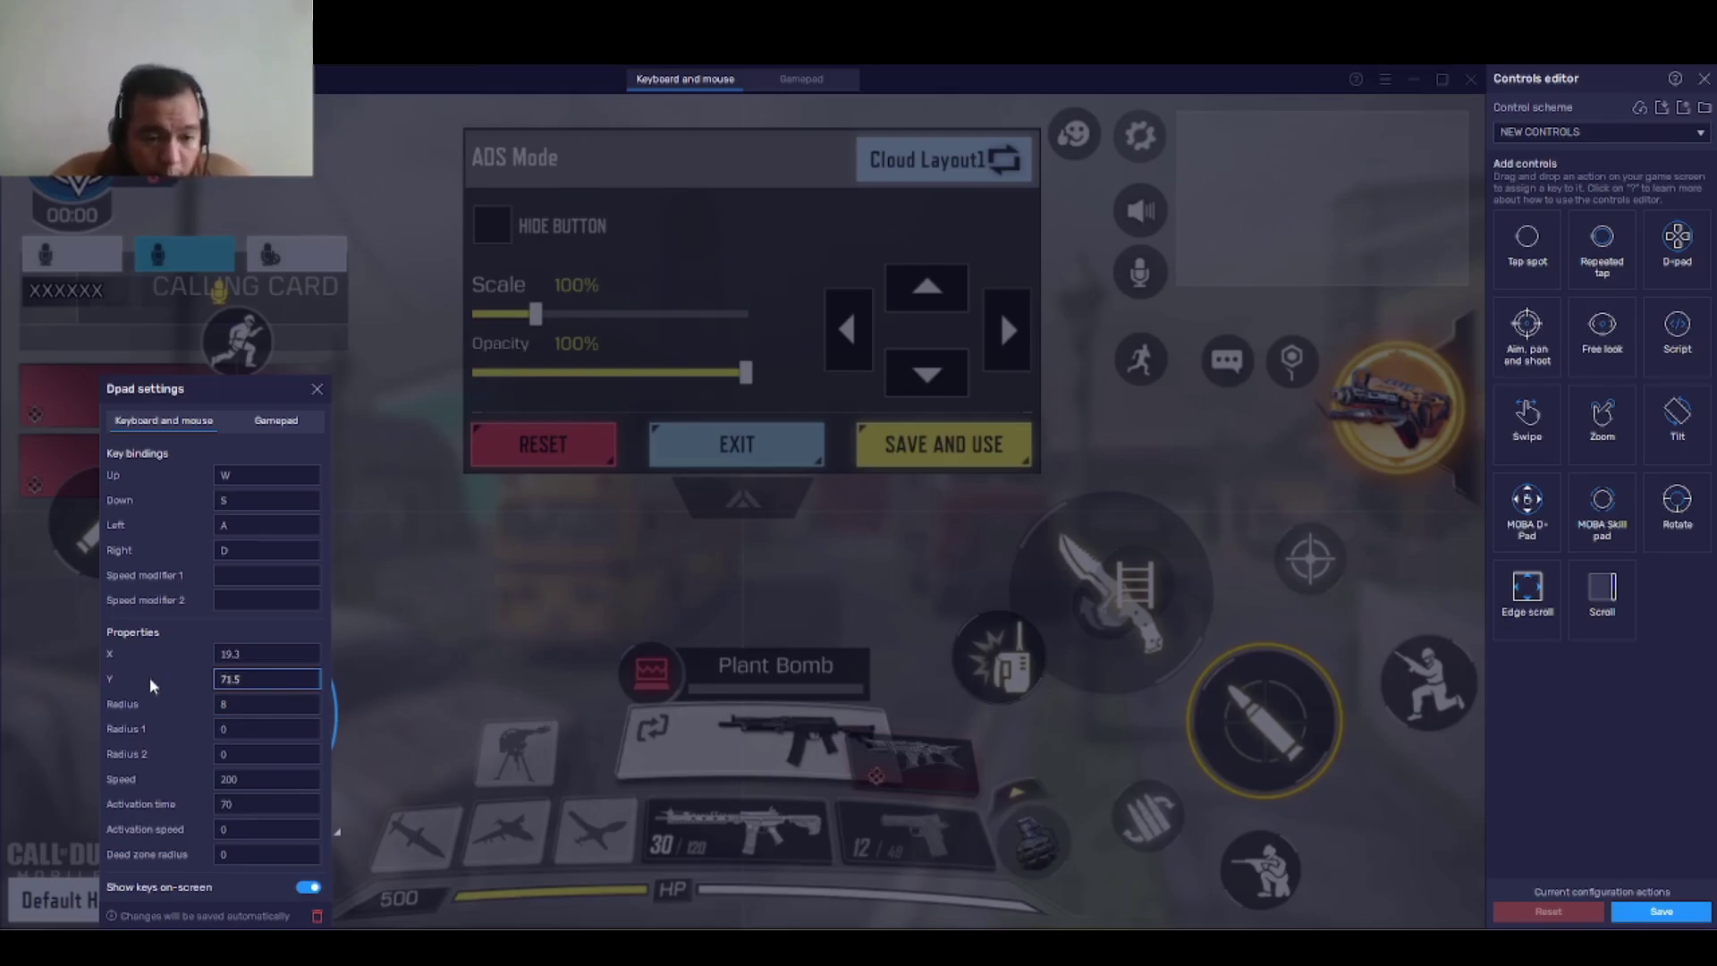
{"action": "key", "text": "Tab"}
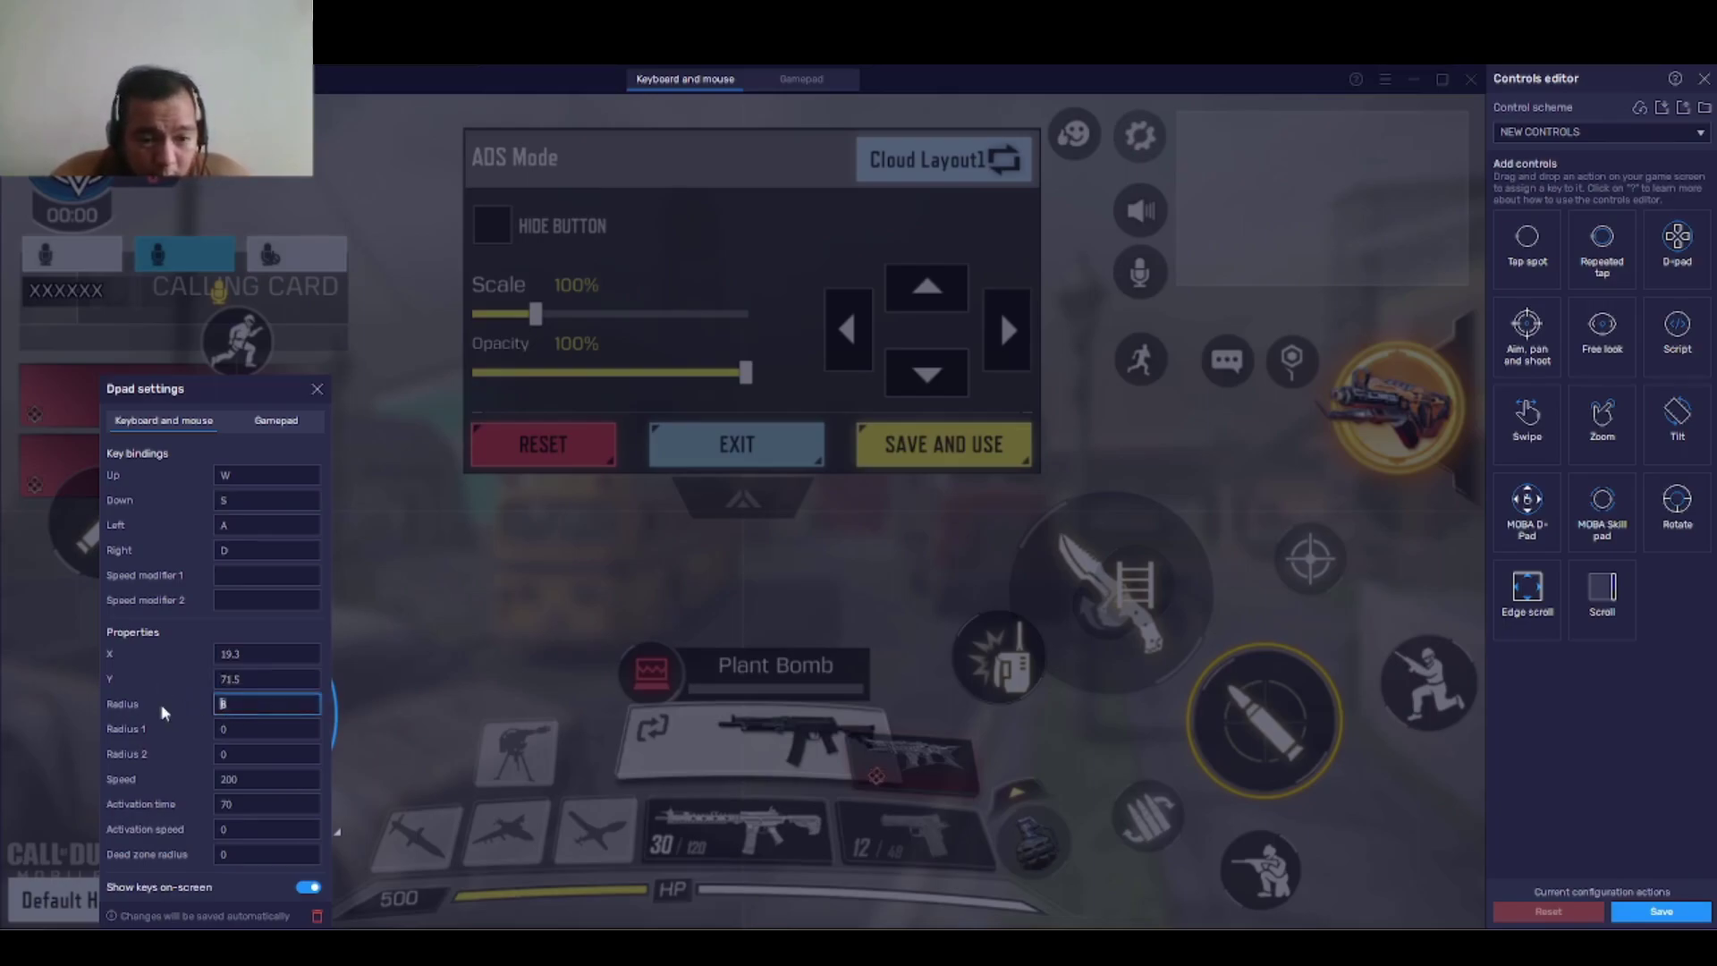
{"action": "type", "text": "7"}
{"action": "key", "text": "Tab"}
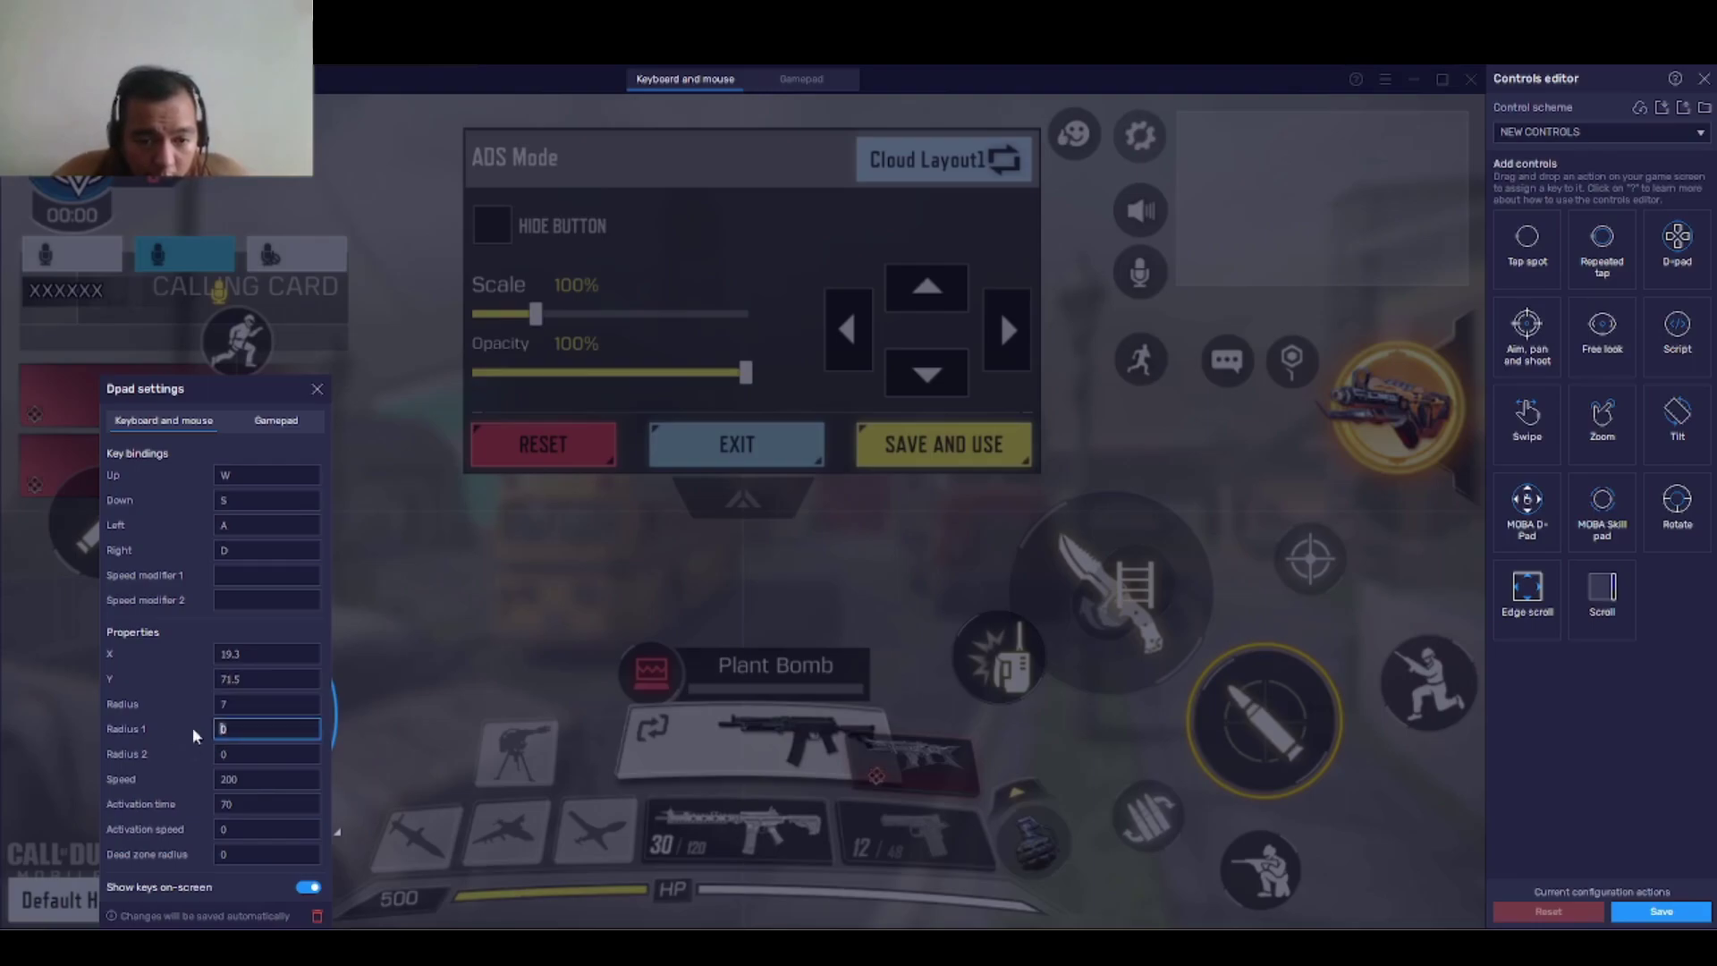
{"action": "type", "text": "20"}
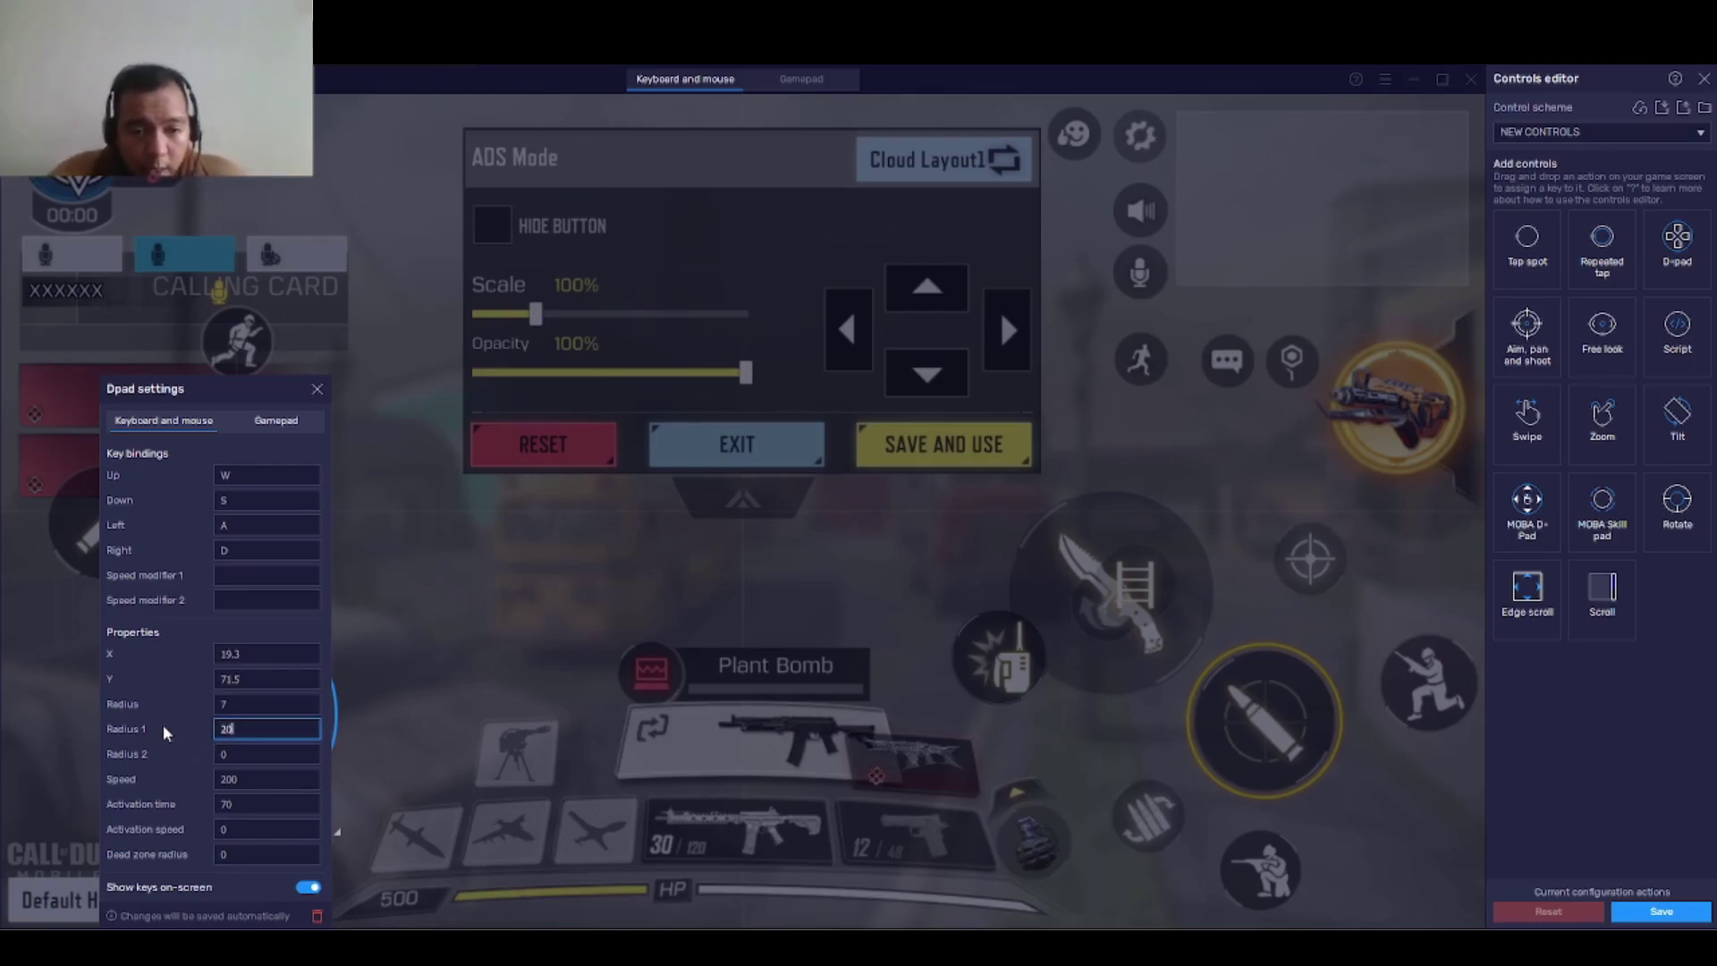
{"action": "left_click", "coordinate": [234, 577]}
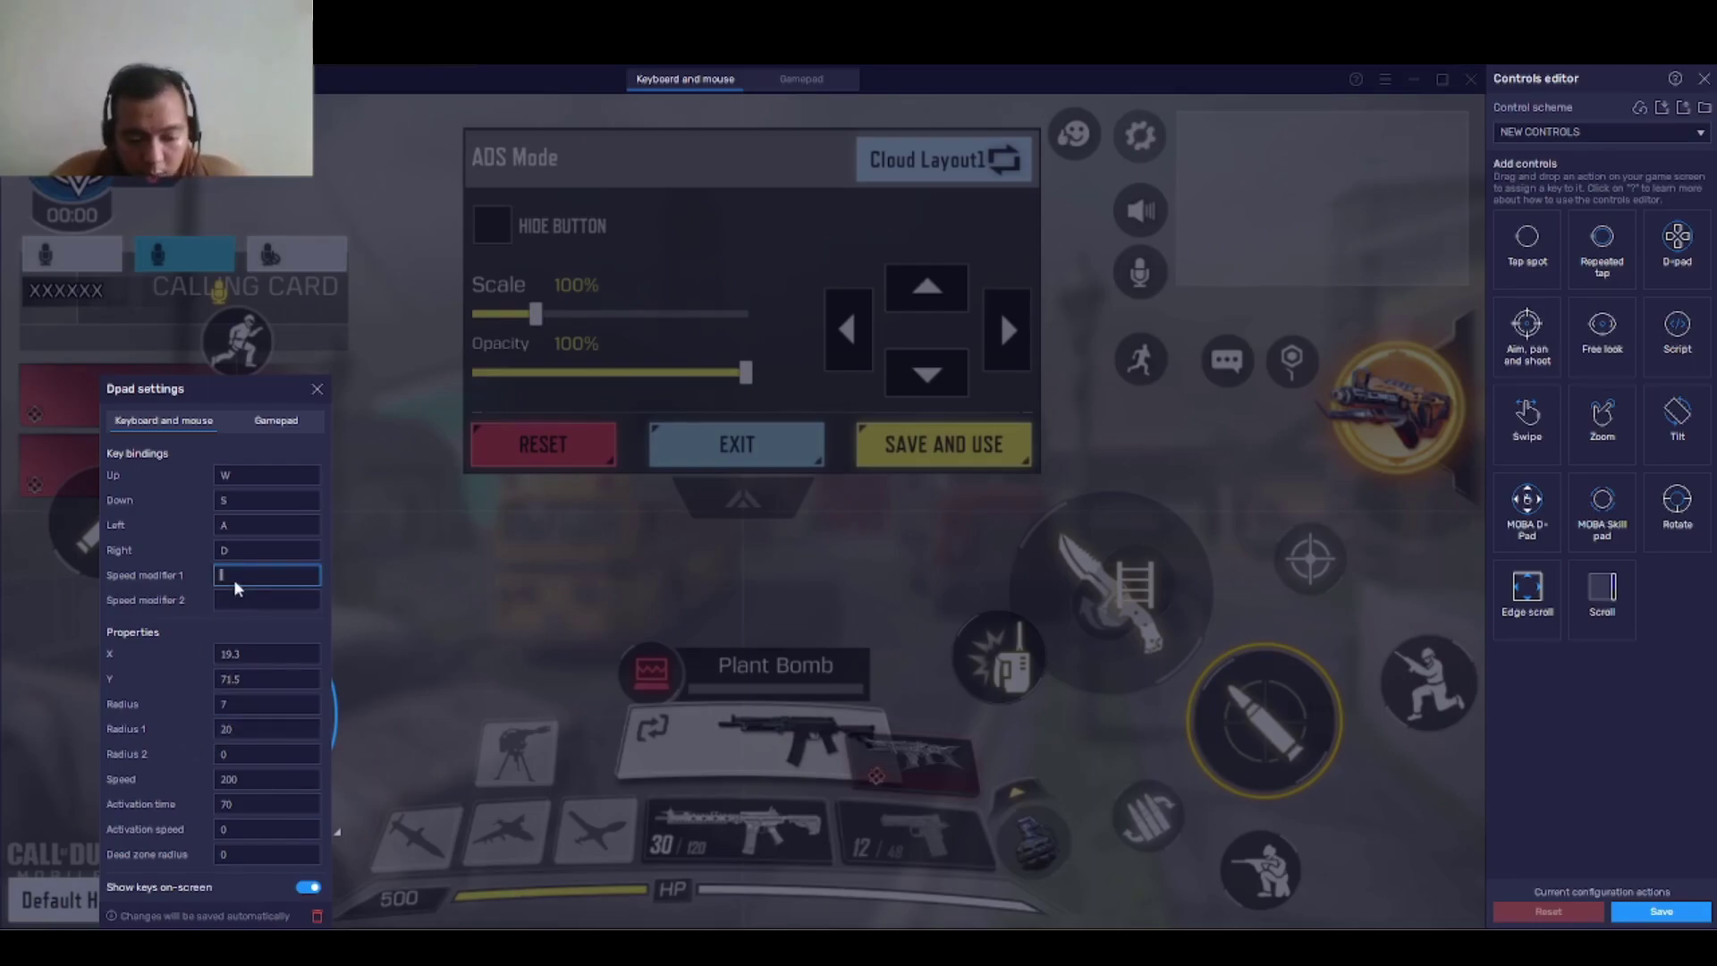
{"action": "key", "text": "shift"}
{"action": "left_click", "coordinate": [234, 601]}
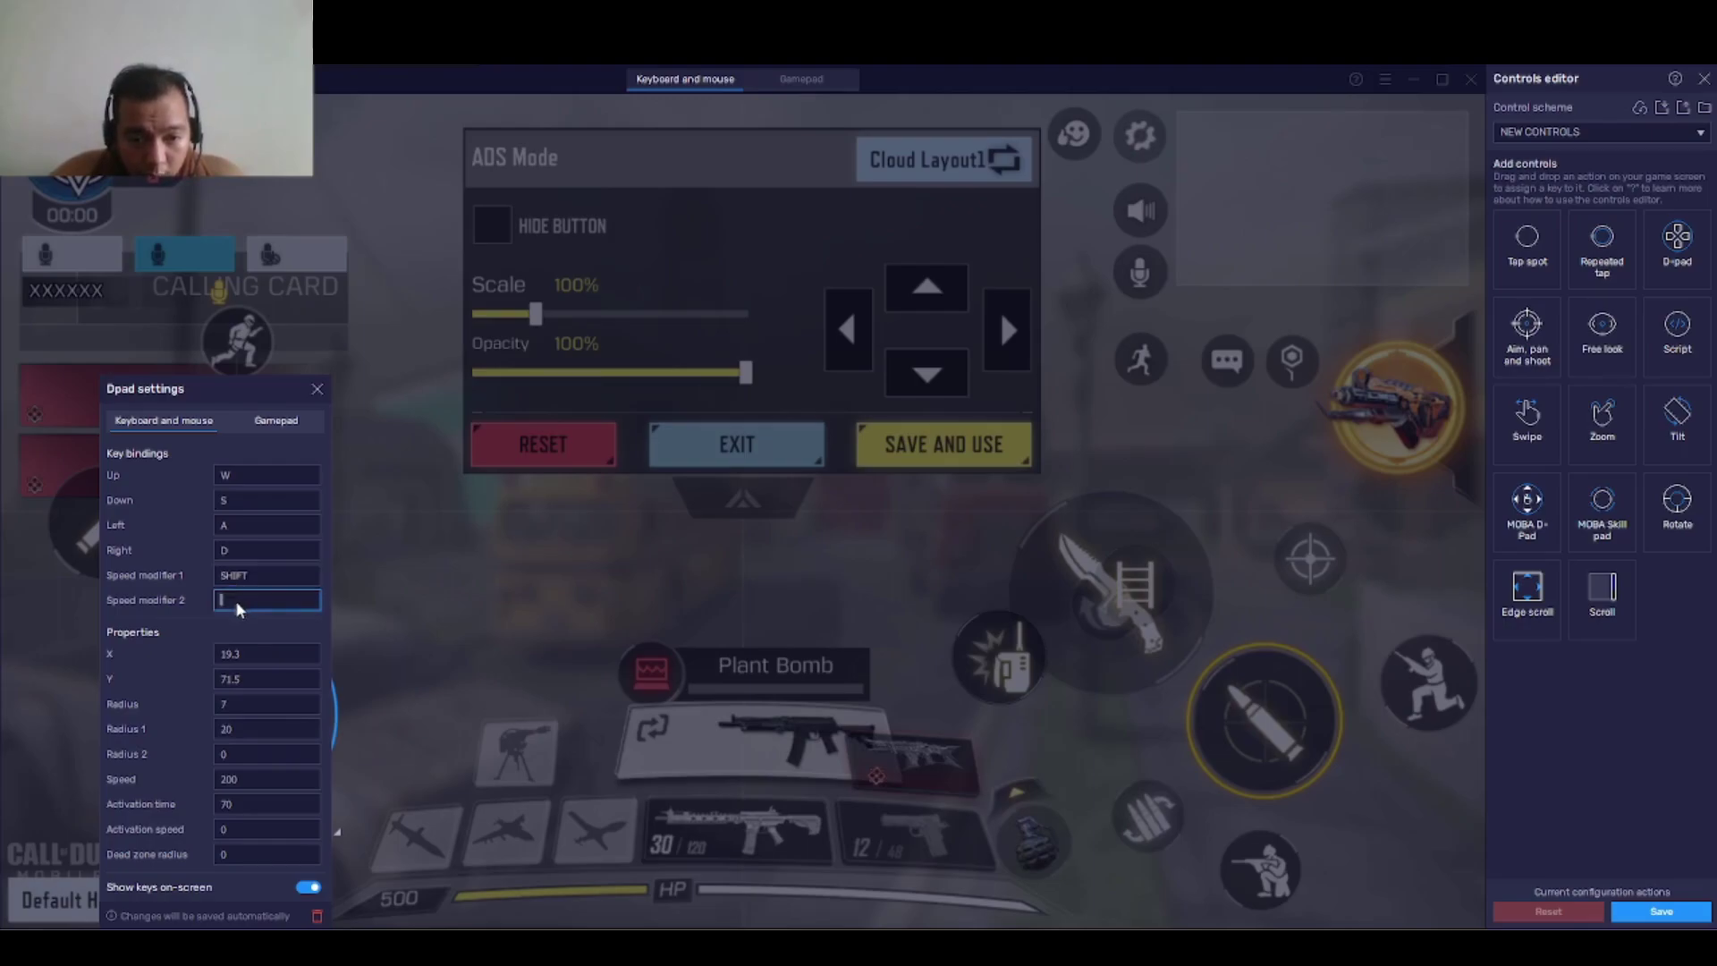
Step: Add tap spots binding the rifle to 1, pistol to 2, and scorestreak slots to 3, 4, 5
{"action": "left_click", "coordinate": [318, 397]}
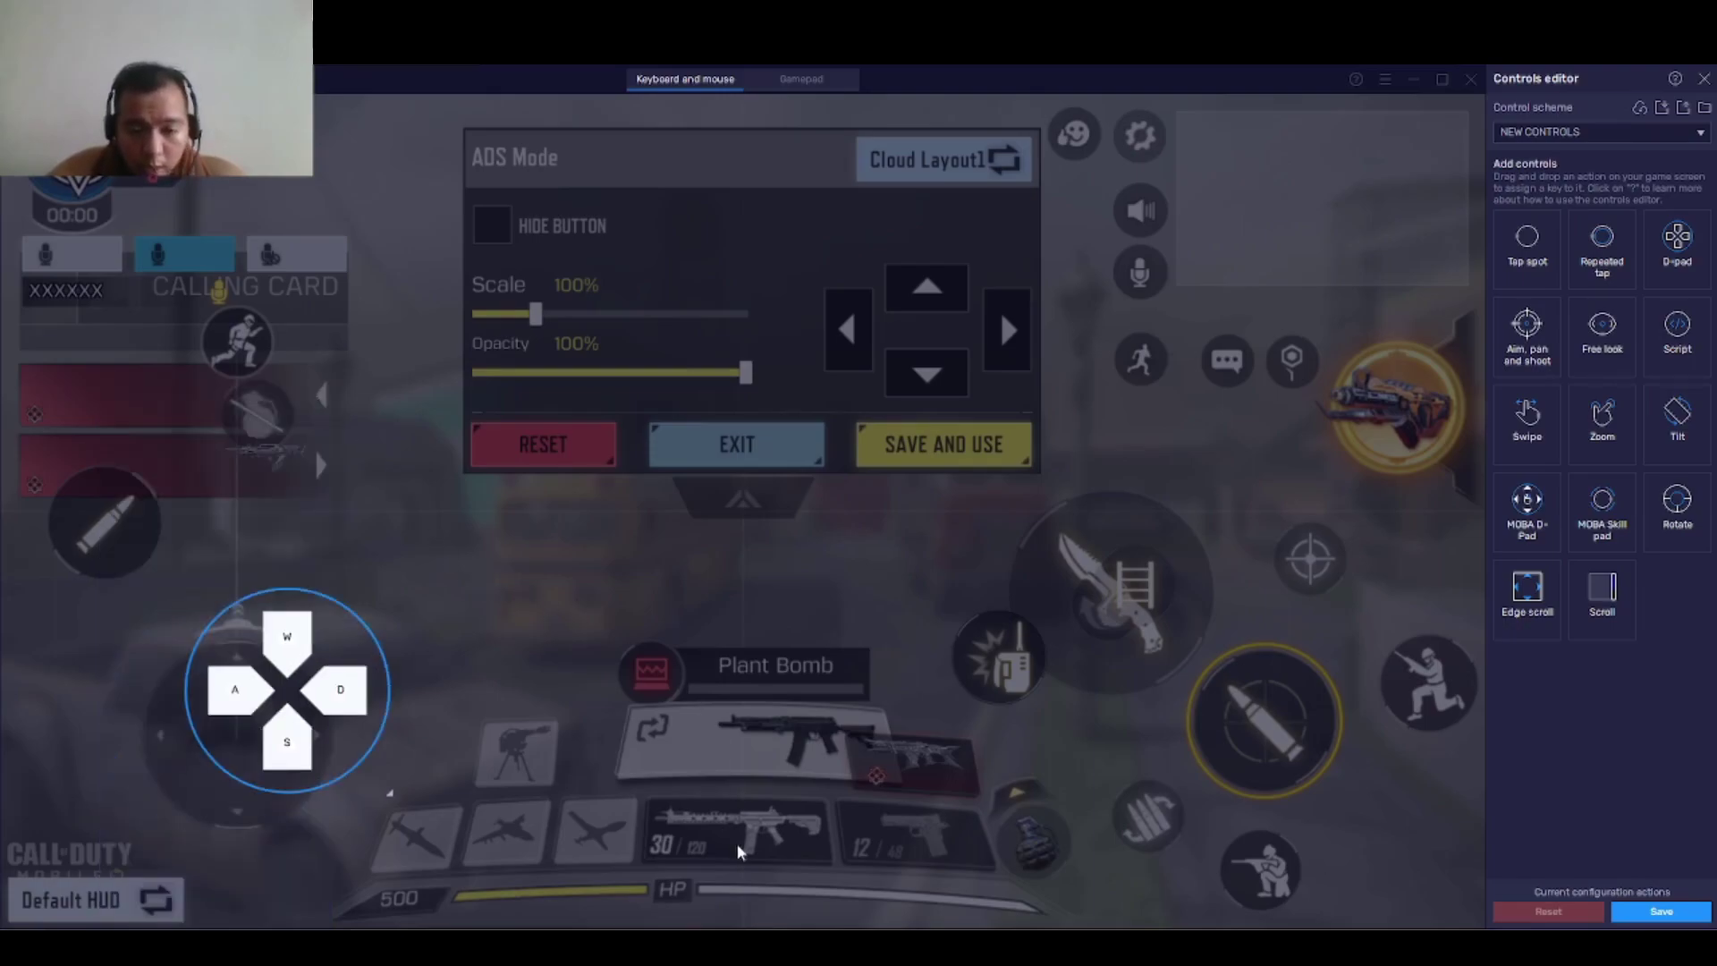
{"action": "right_click", "coordinate": [669, 818]}
{"action": "key", "text": "1"}
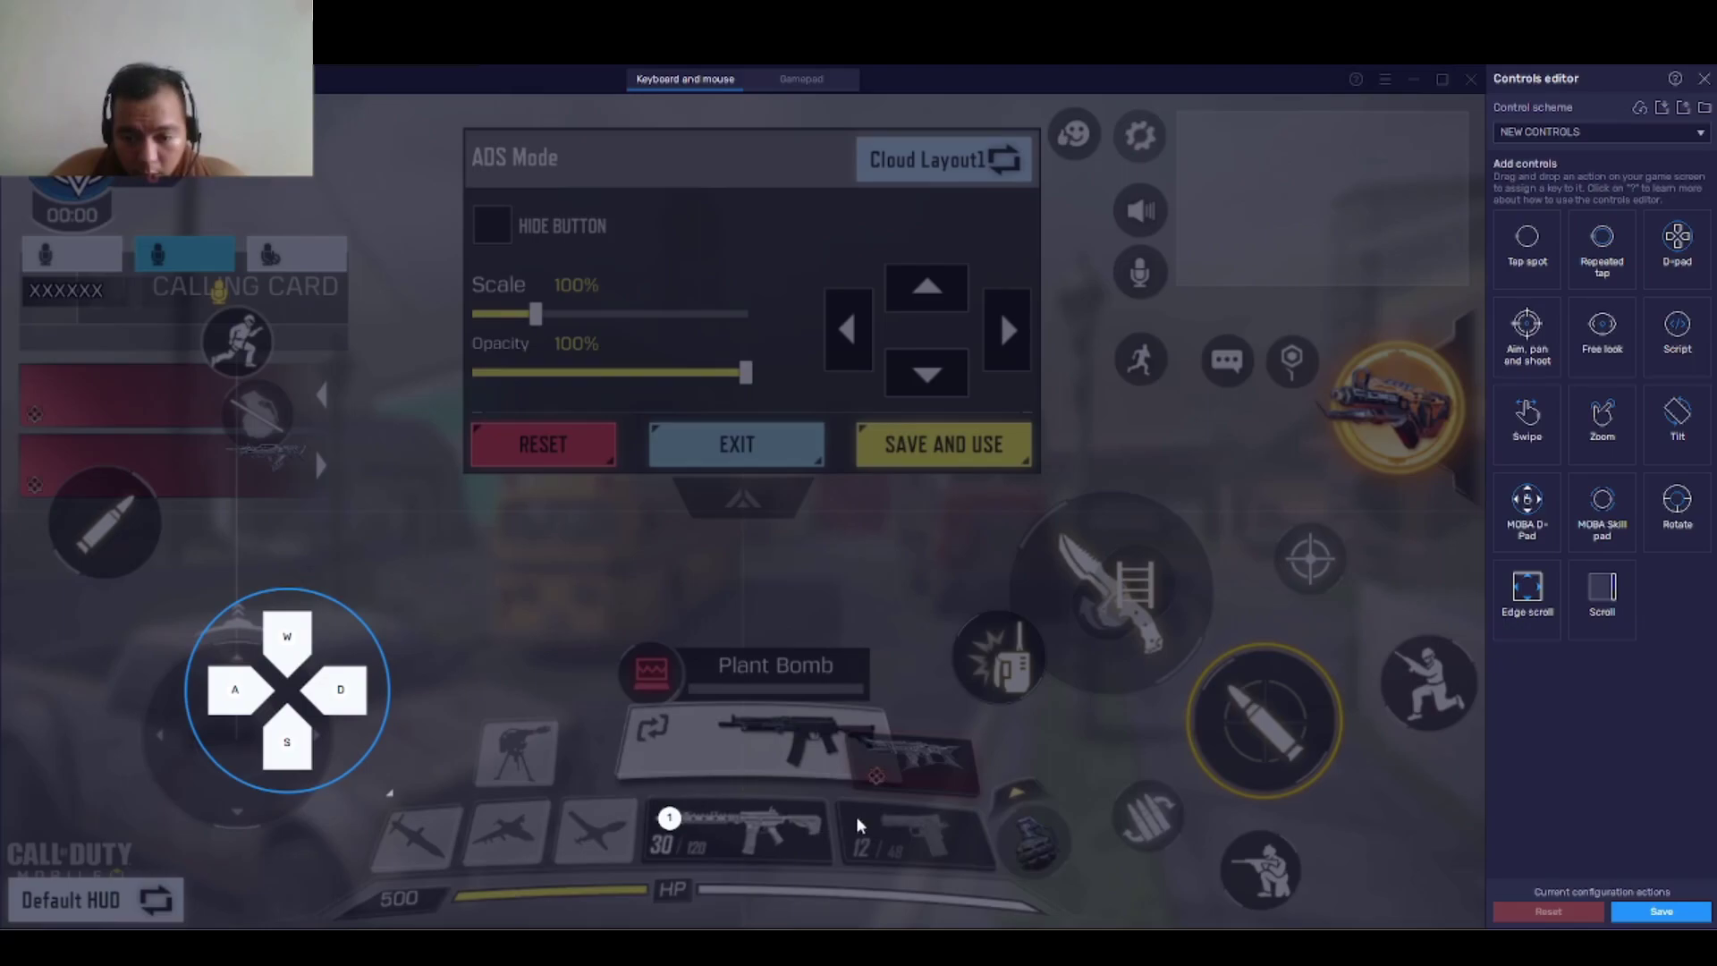
{"action": "right_click", "coordinate": [859, 816]}
{"action": "key", "text": "2"}
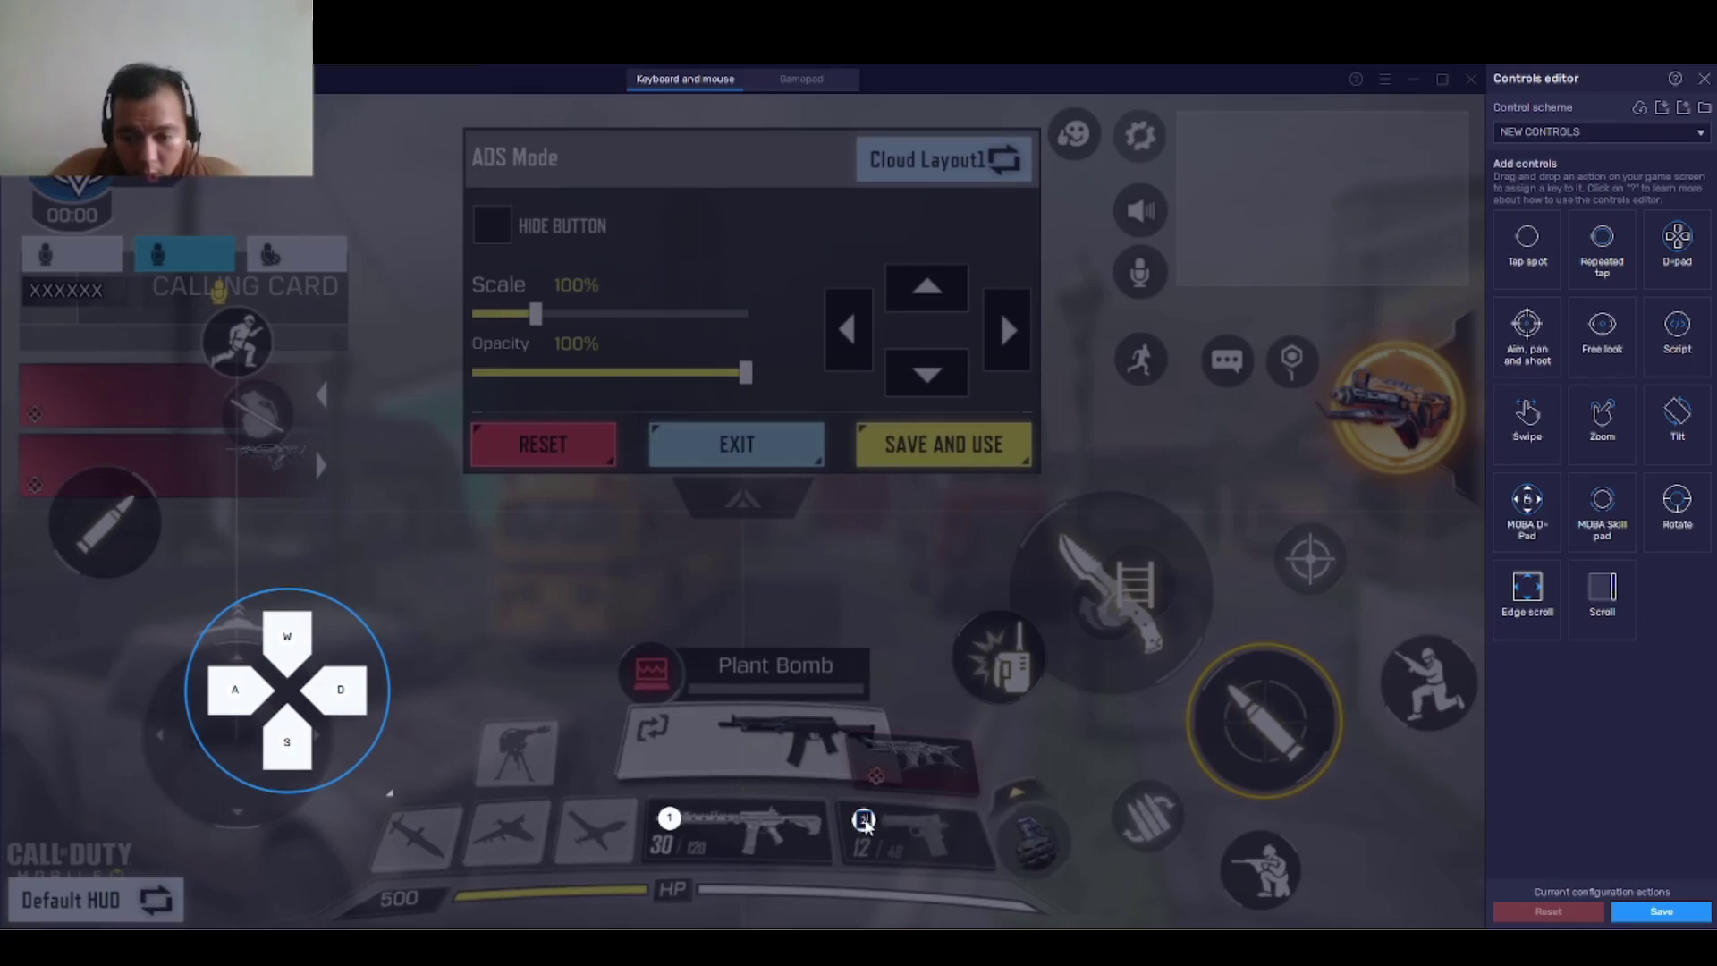
{"action": "right_click", "coordinate": [588, 830]}
{"action": "key", "text": "q"}
{"action": "key", "text": "3"}
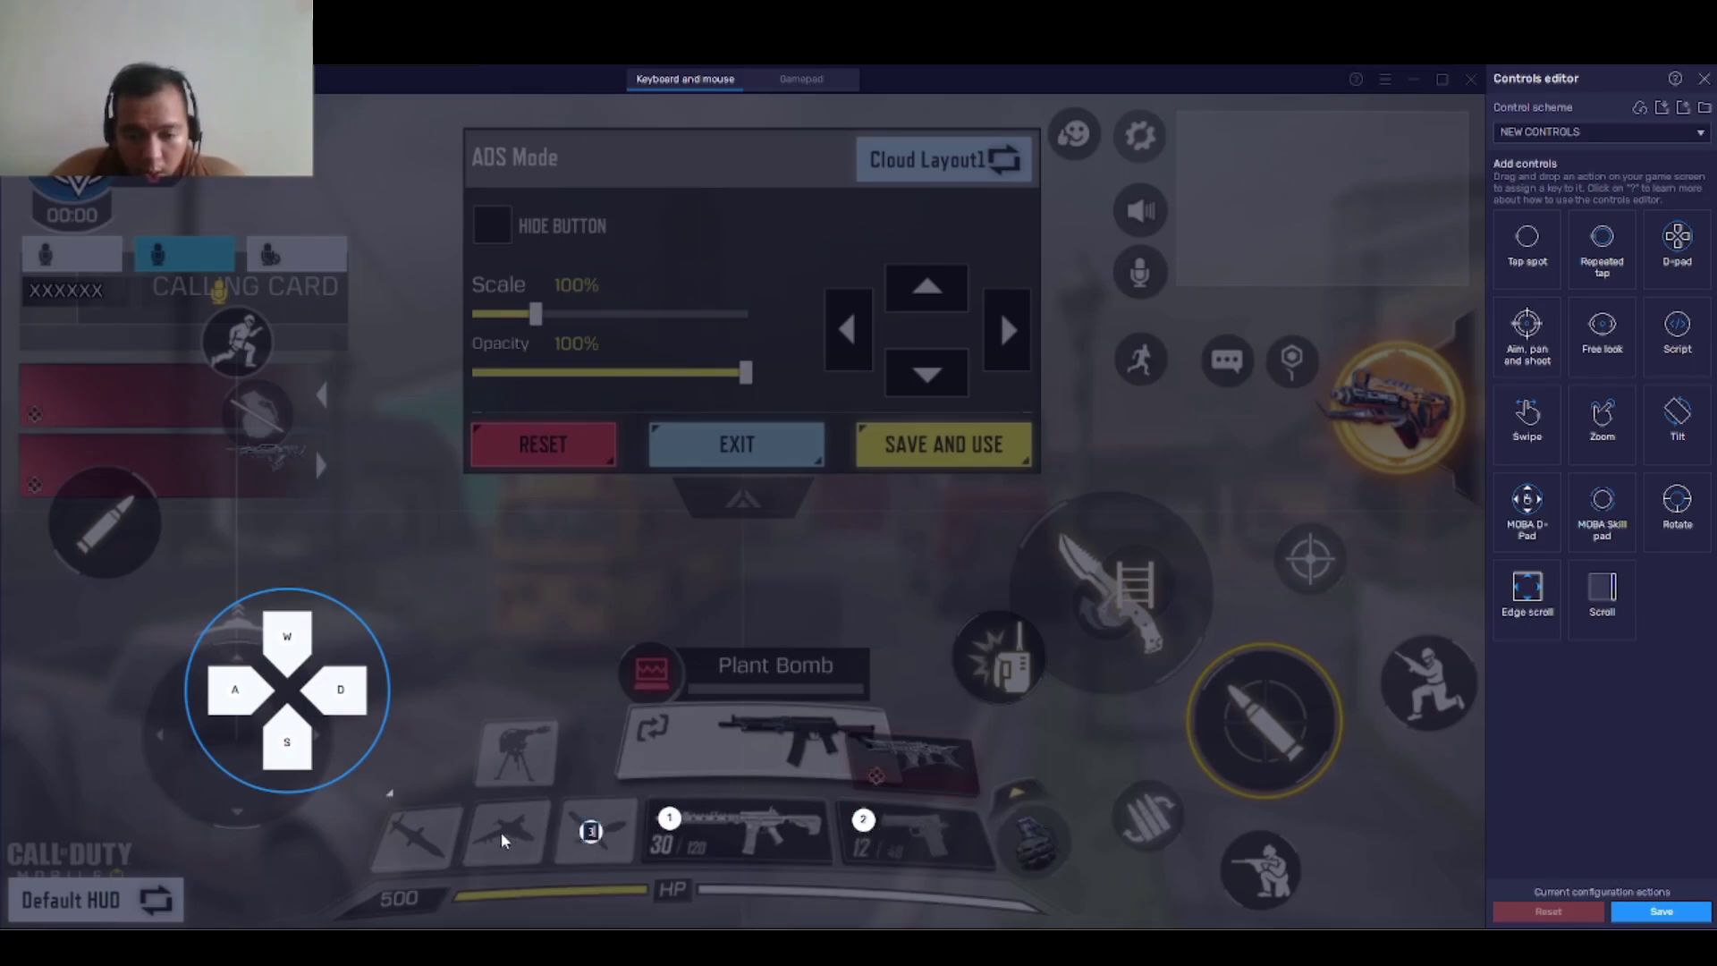
{"action": "key", "text": "4"}
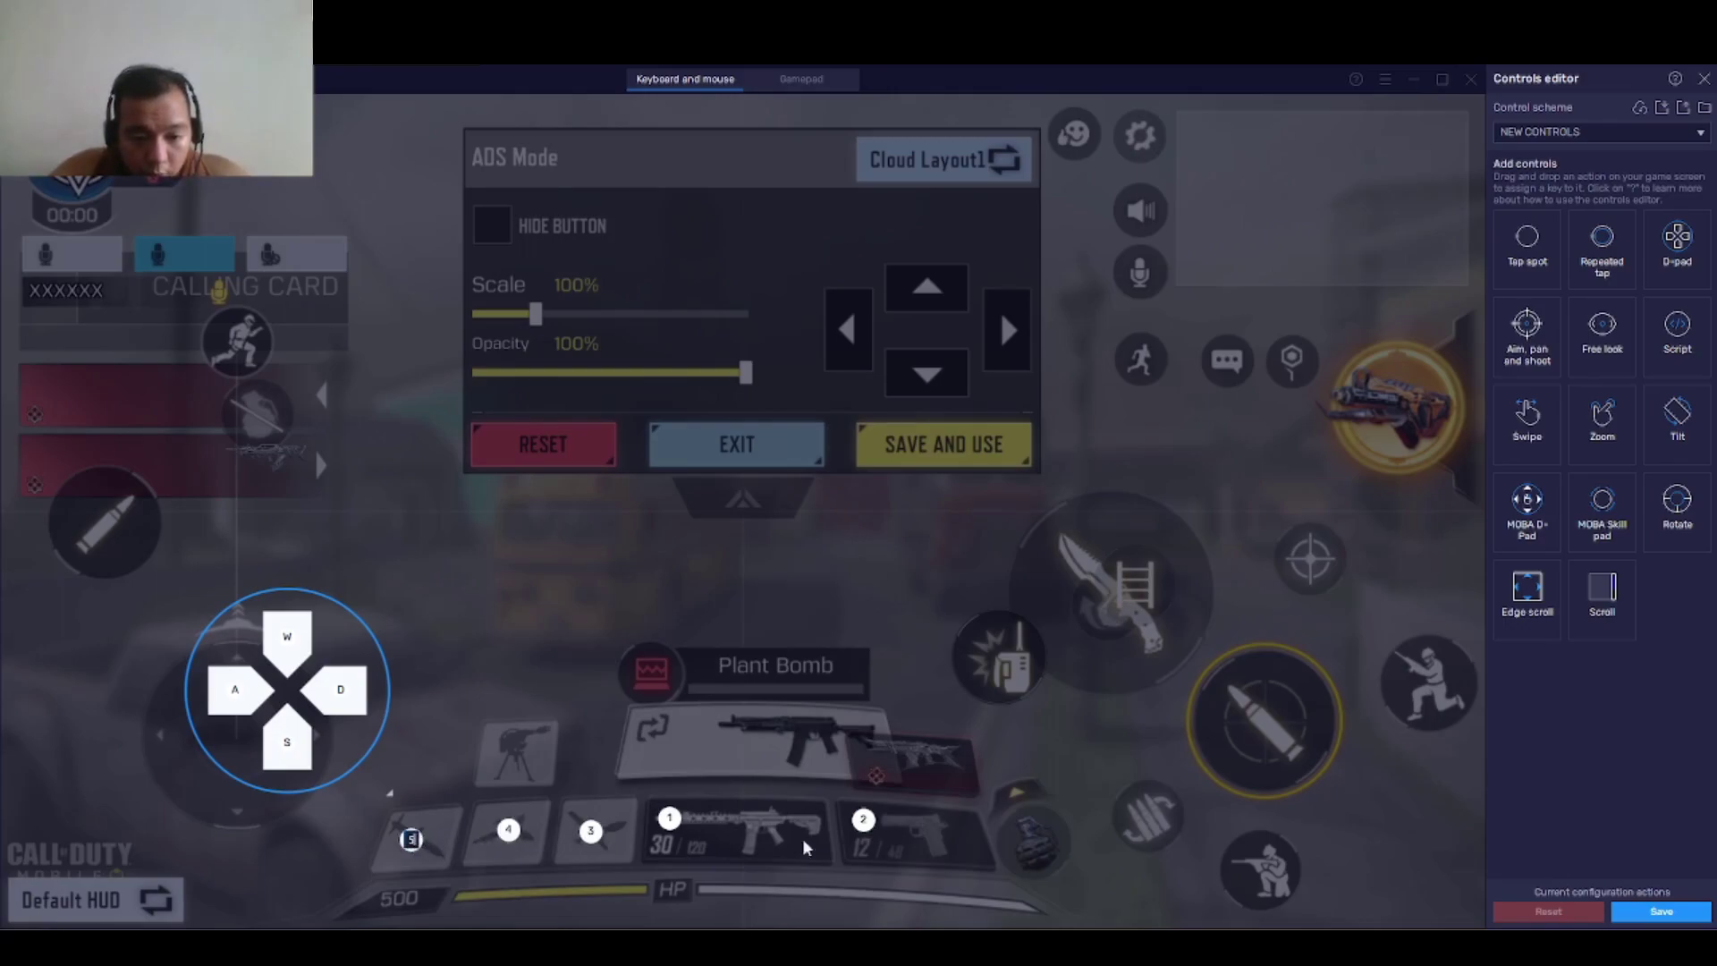
{"action": "key", "text": "5"}
Step: Bind the grenade to 3, turret to 7, and Plant Bomb and weapon card to F
{"action": "left_click", "coordinate": [1035, 842]}
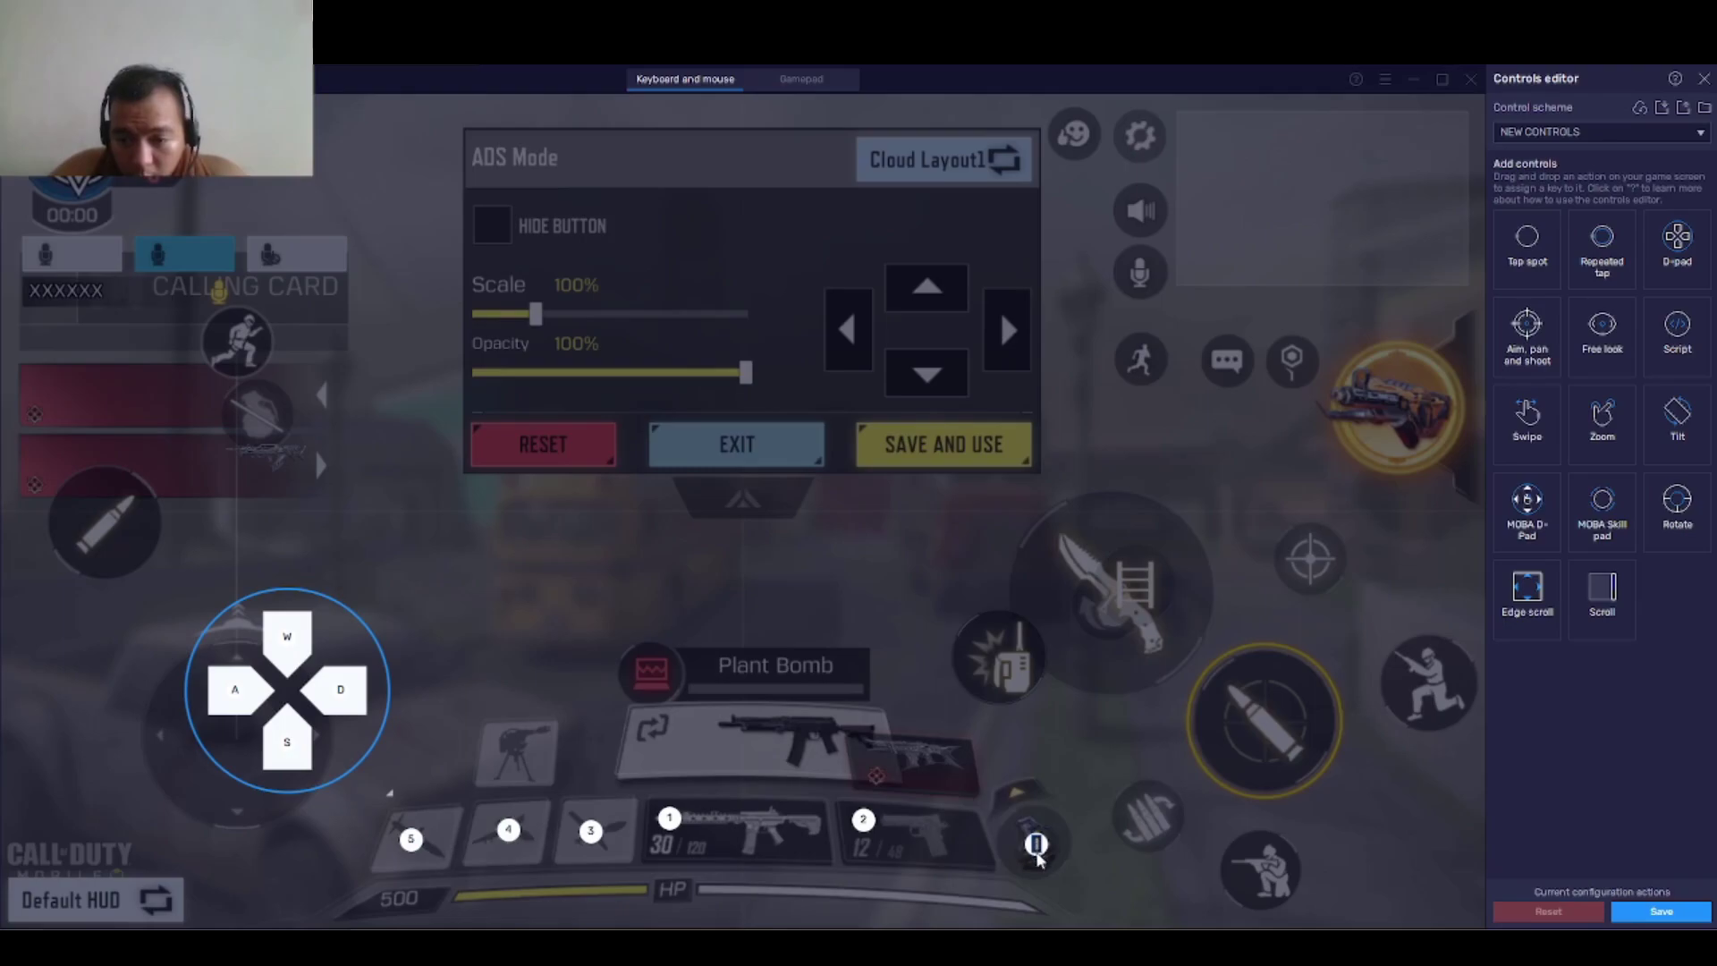
{"action": "key", "text": "3"}
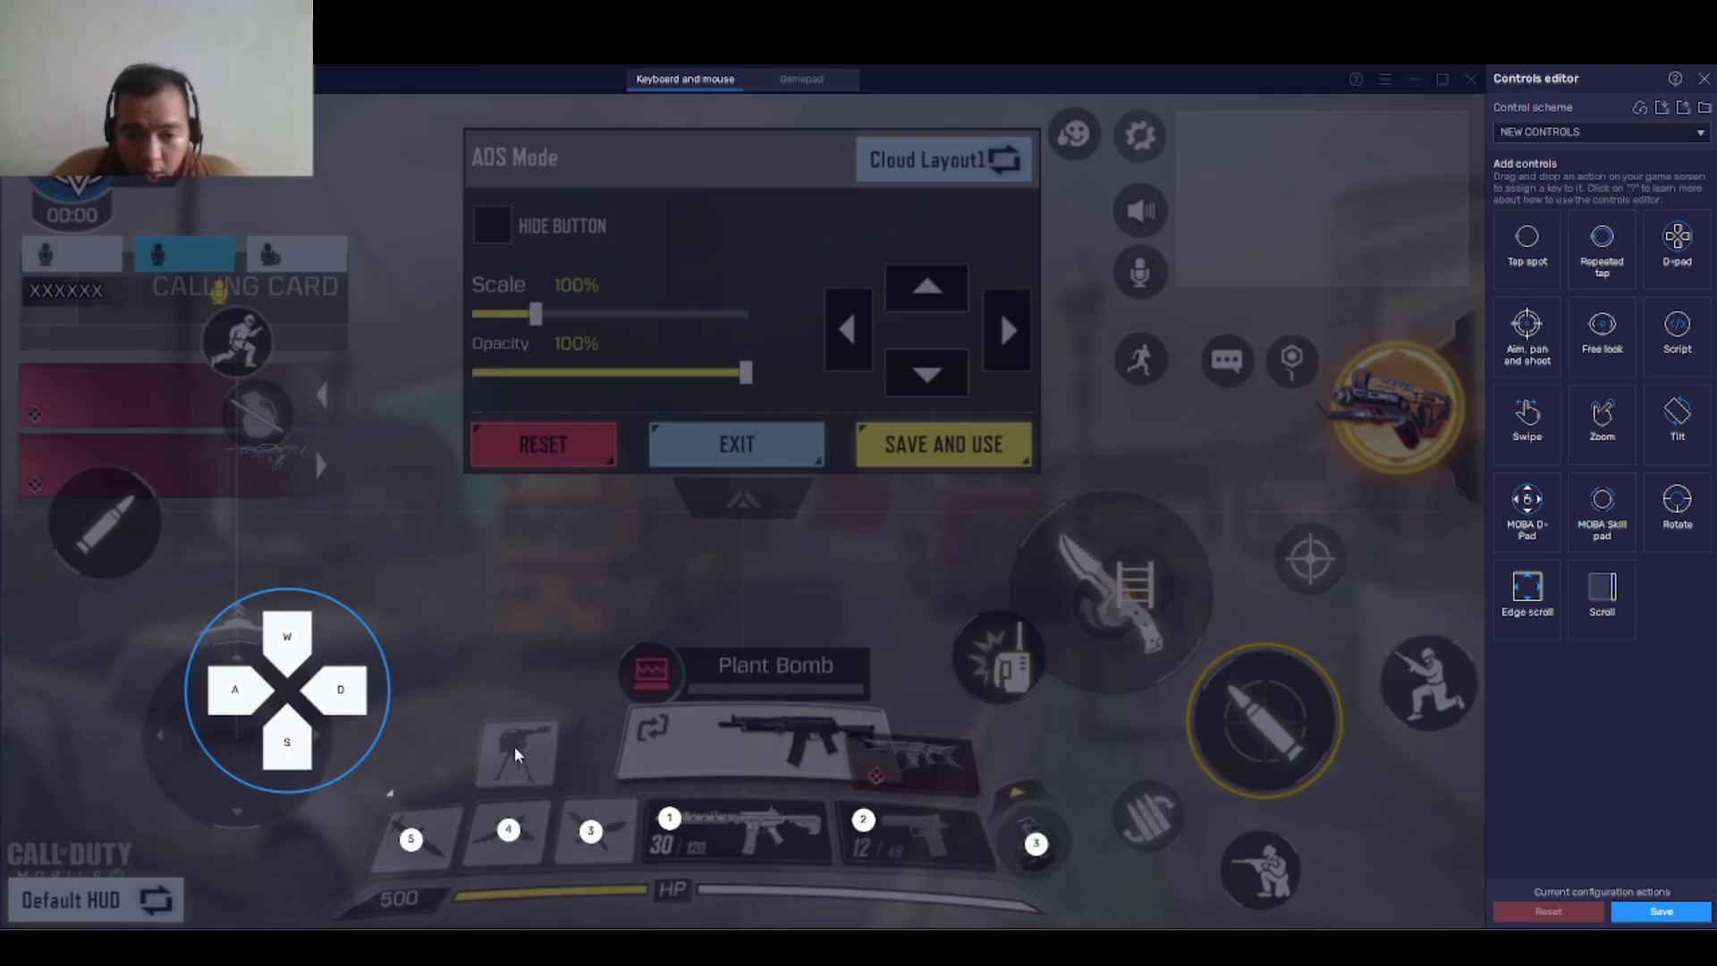
{"action": "key", "text": "7"}
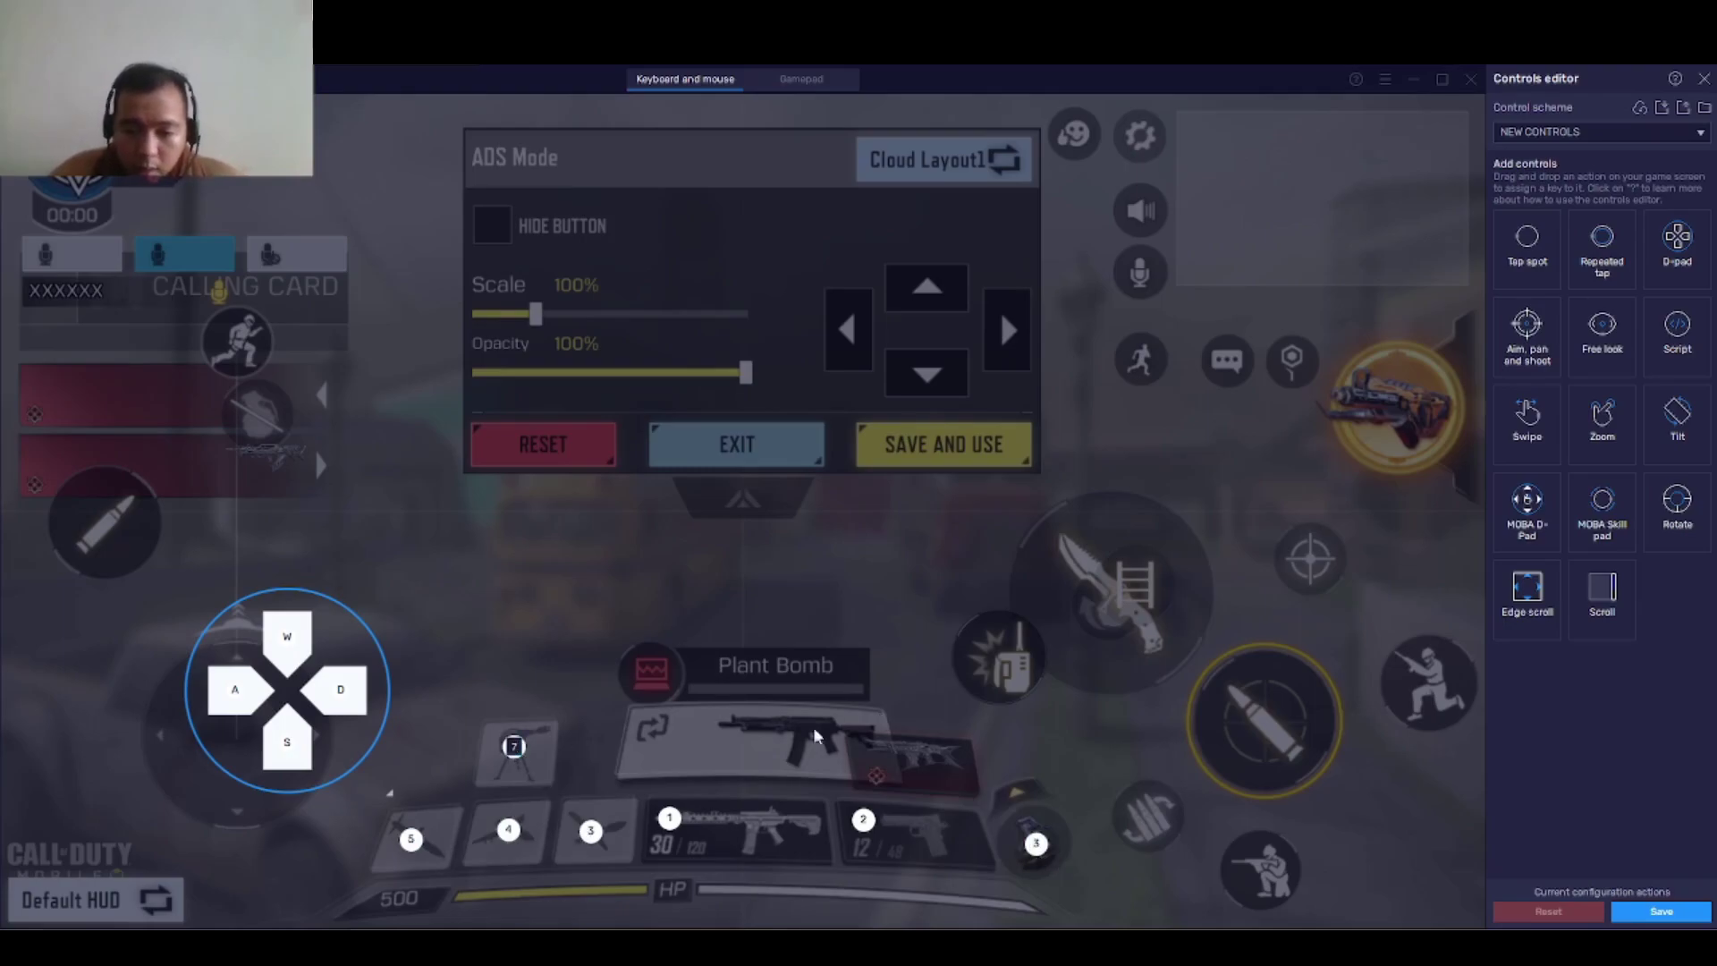
{"action": "left_click", "coordinate": [757, 673]}
{"action": "key", "text": "f"}
{"action": "left_click", "coordinate": [750, 732]}
{"action": "key", "text": "f"}
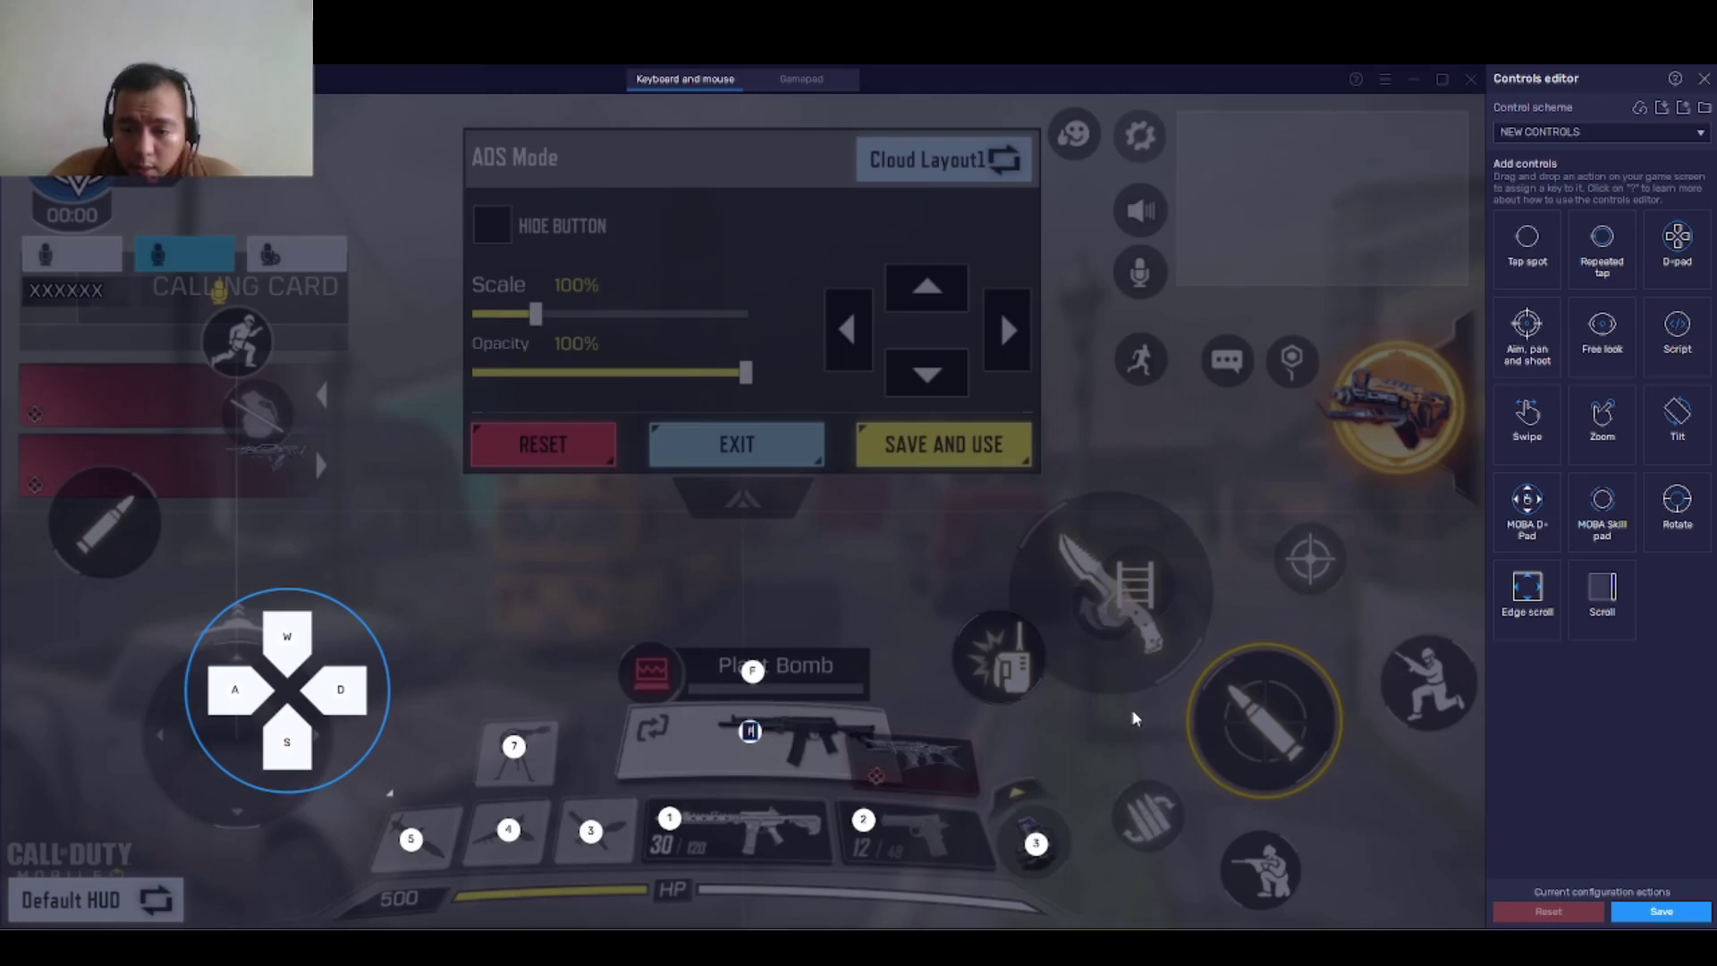
Step: Bind the crouch button to C and the jump button to Space
{"action": "left_click", "coordinate": [1268, 873]}
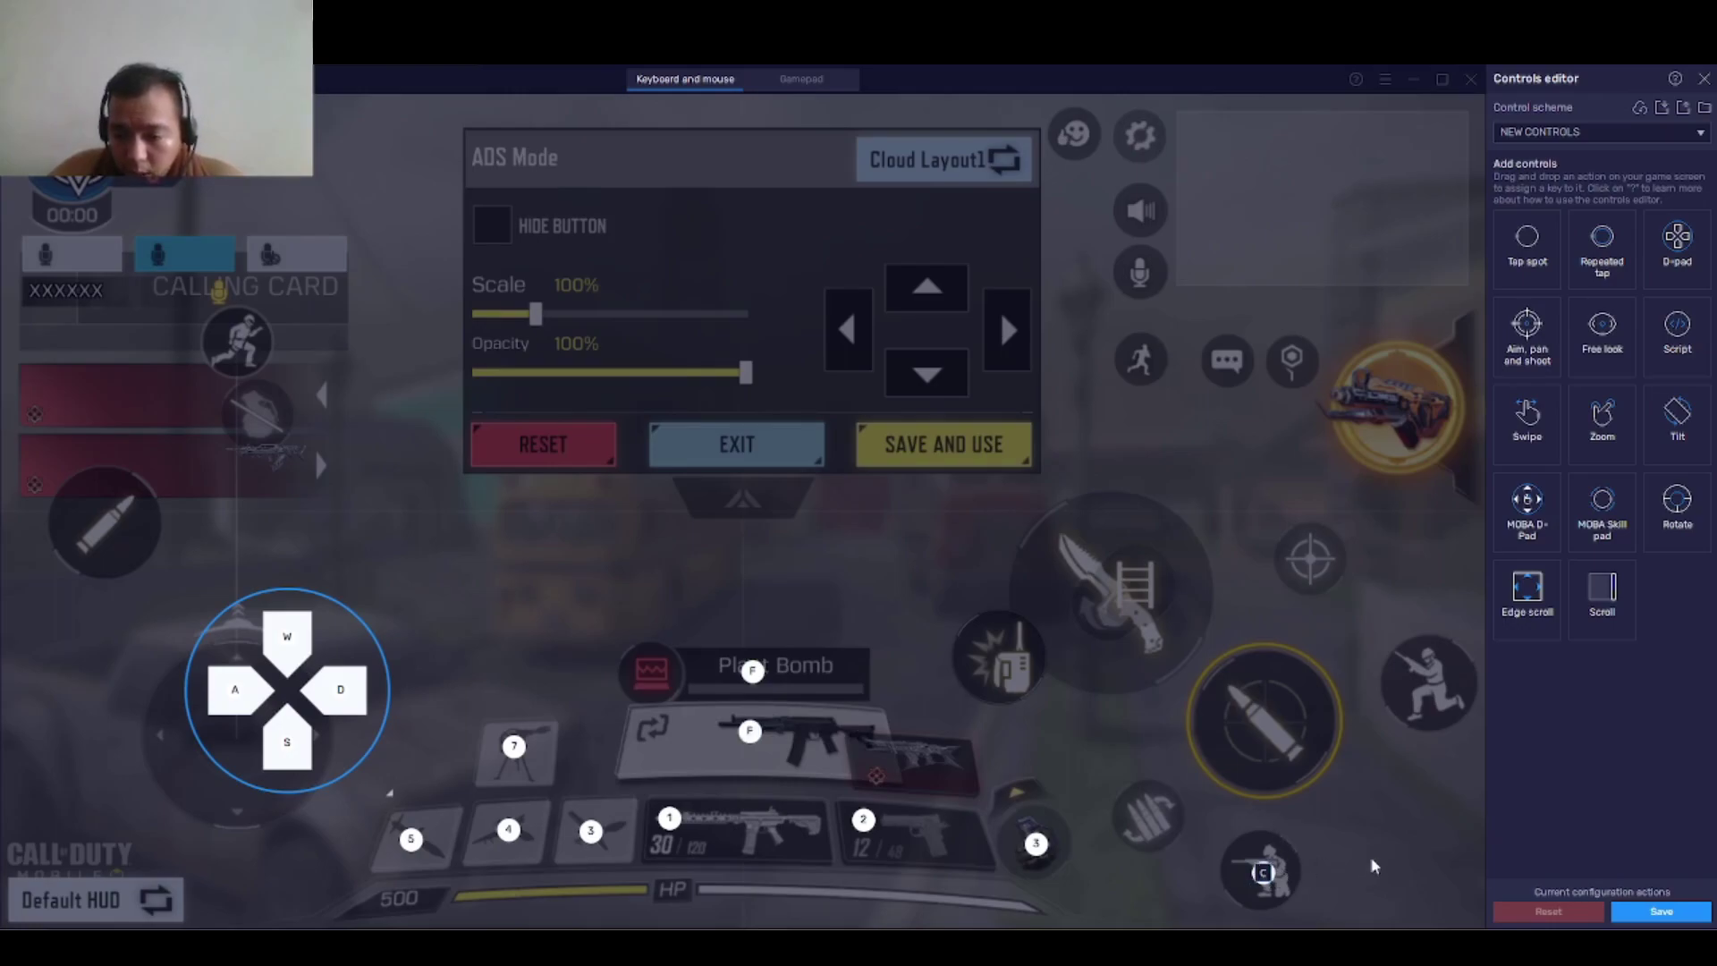
{"action": "key", "text": "Caps_Lock"}
{"action": "key", "text": "c"}
{"action": "left_click", "coordinate": [1341, 855]}
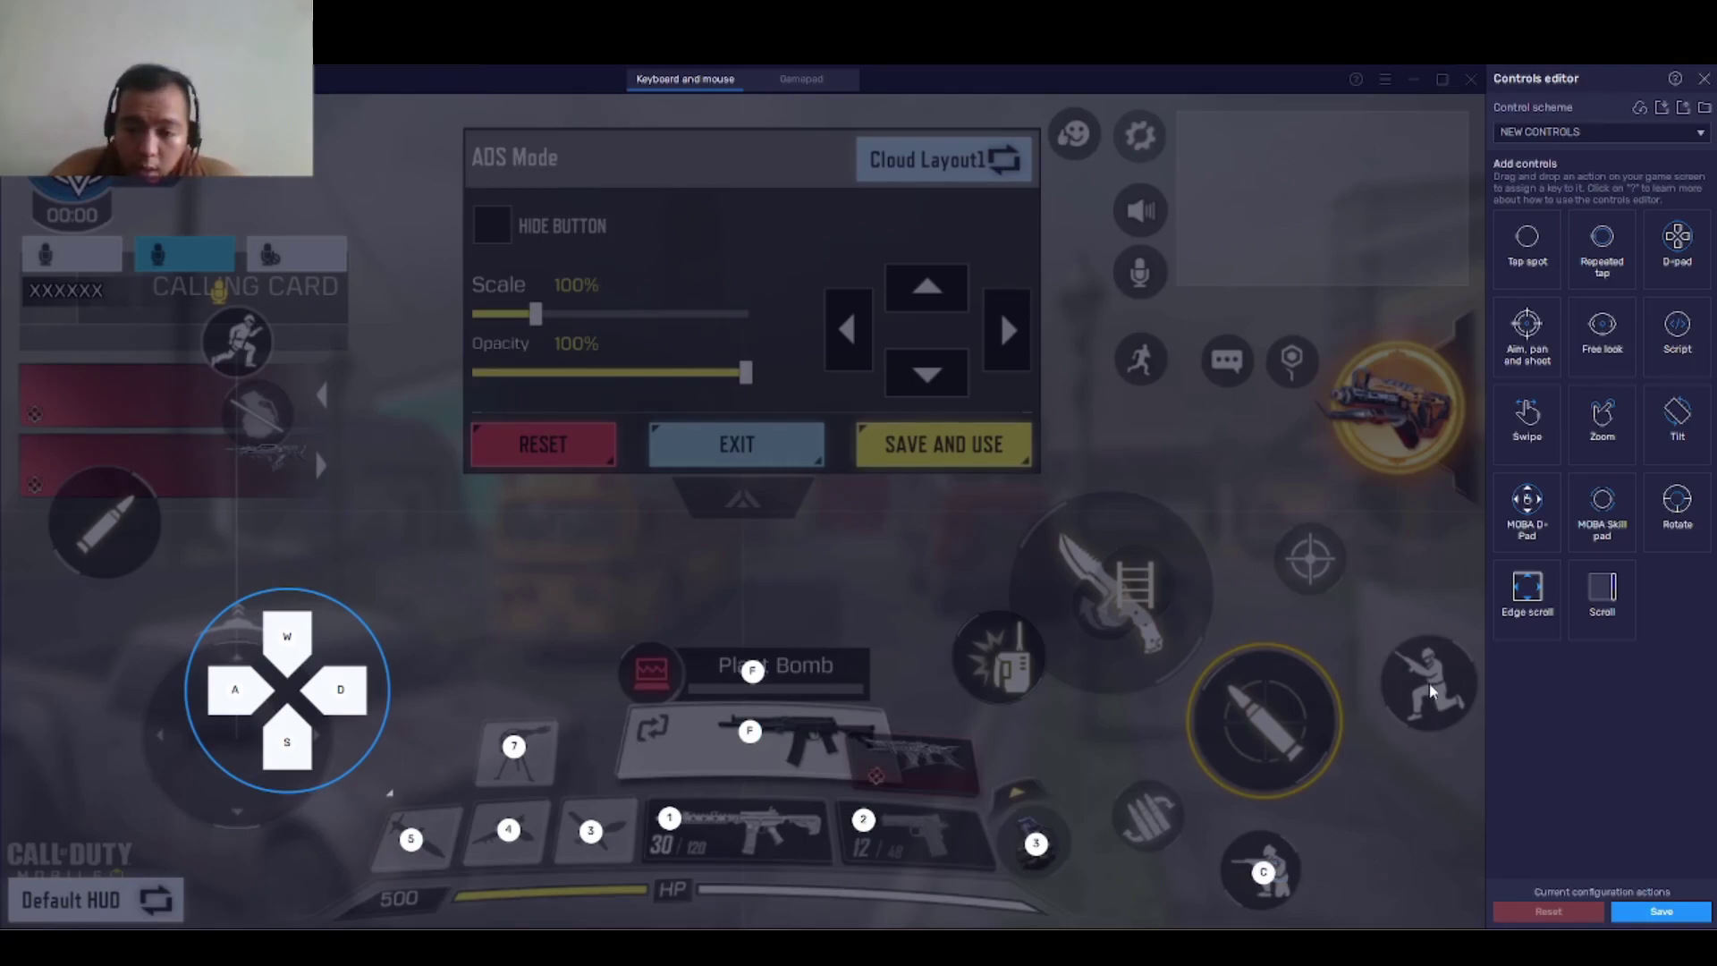
{"action": "key", "text": "space"}
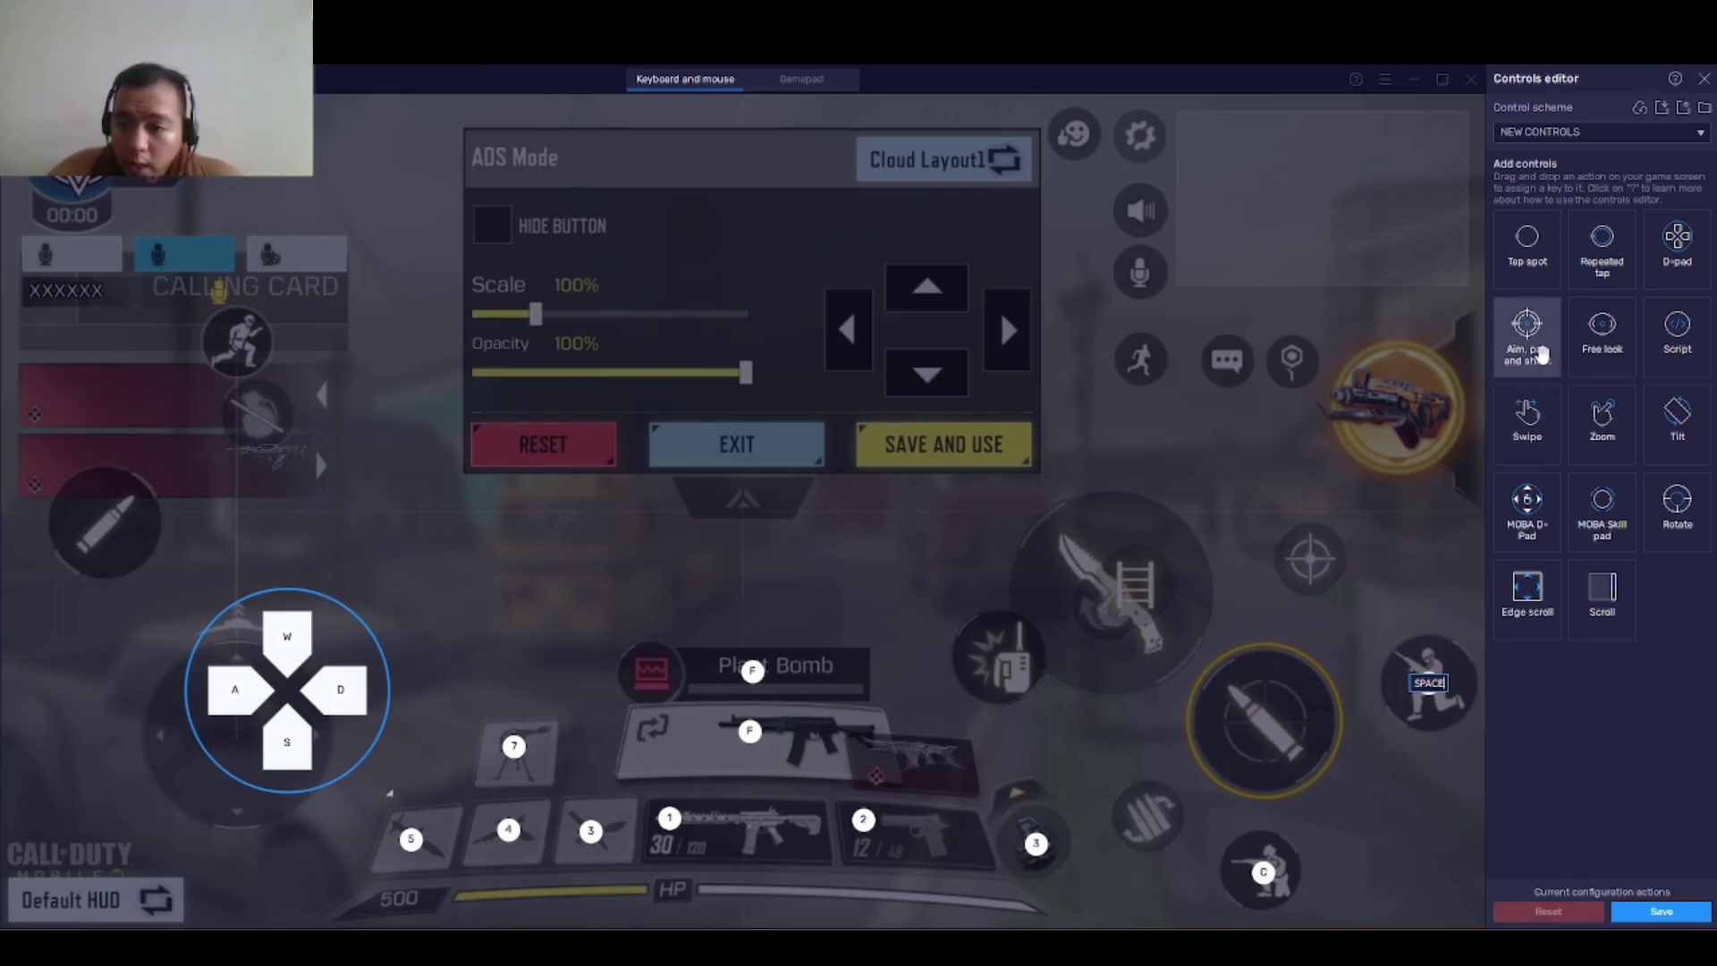
Step: Add an Aim, pan and shoot control on F1 with 'Fire with left click' enabled
{"action": "left_click_drag", "start_coordinate": [1576, 391], "coordinate": [1069, 753]}
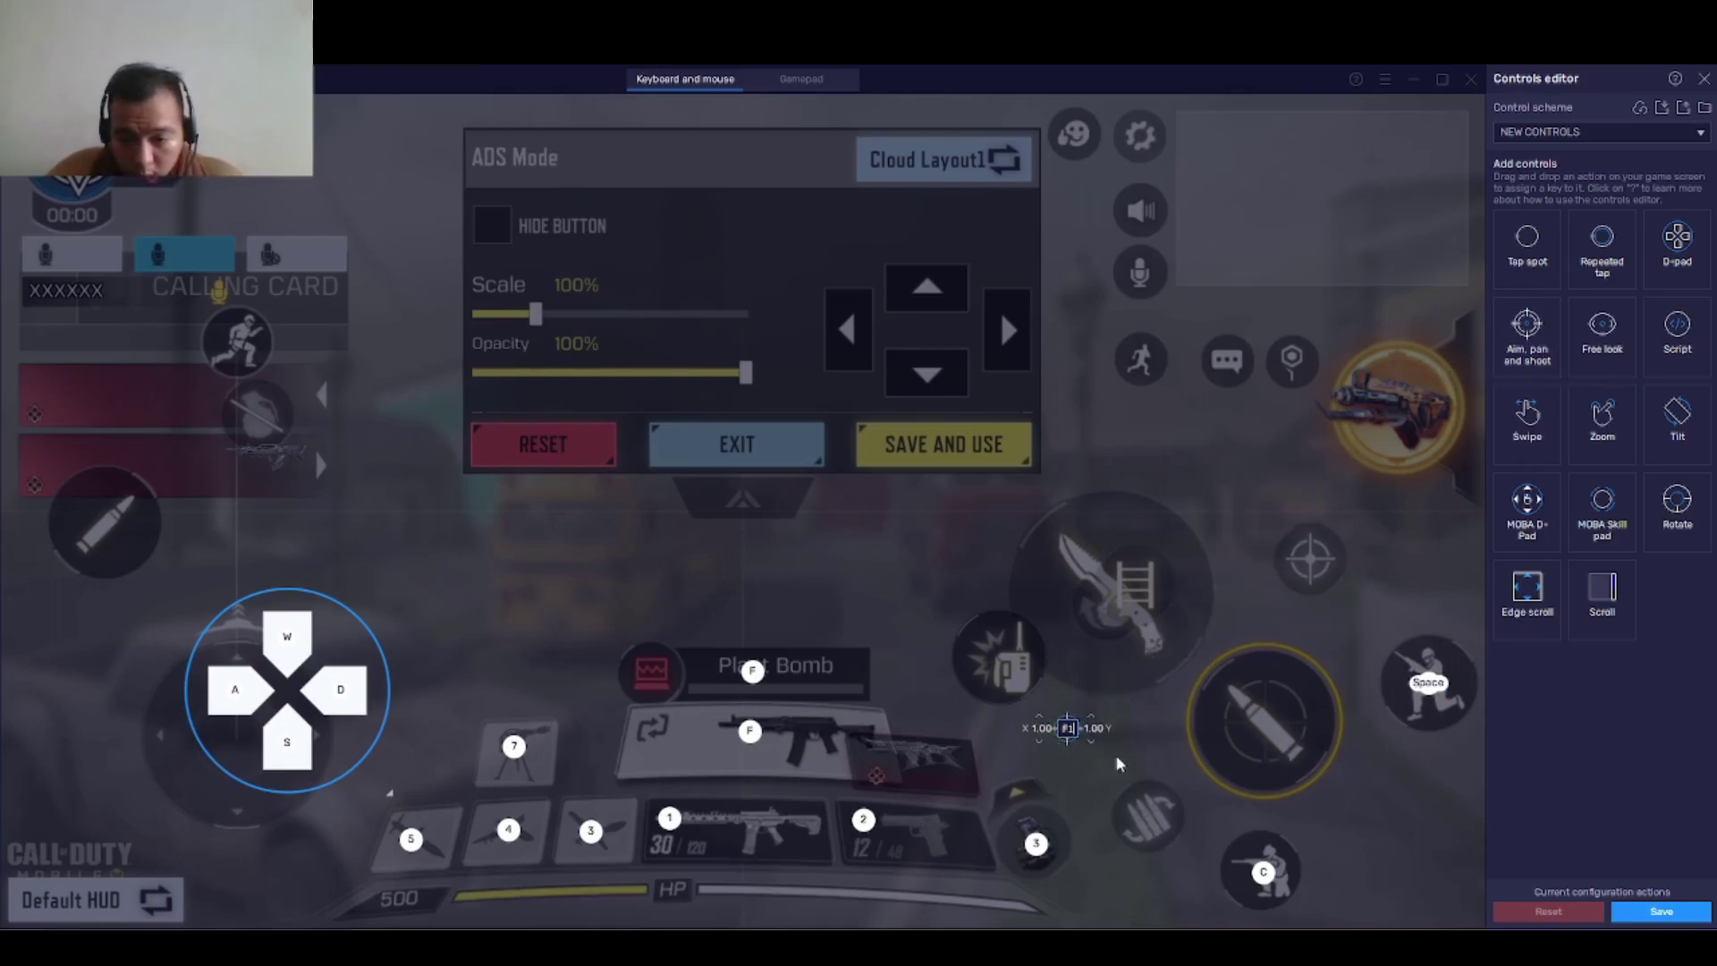
{"action": "key", "text": "F1"}
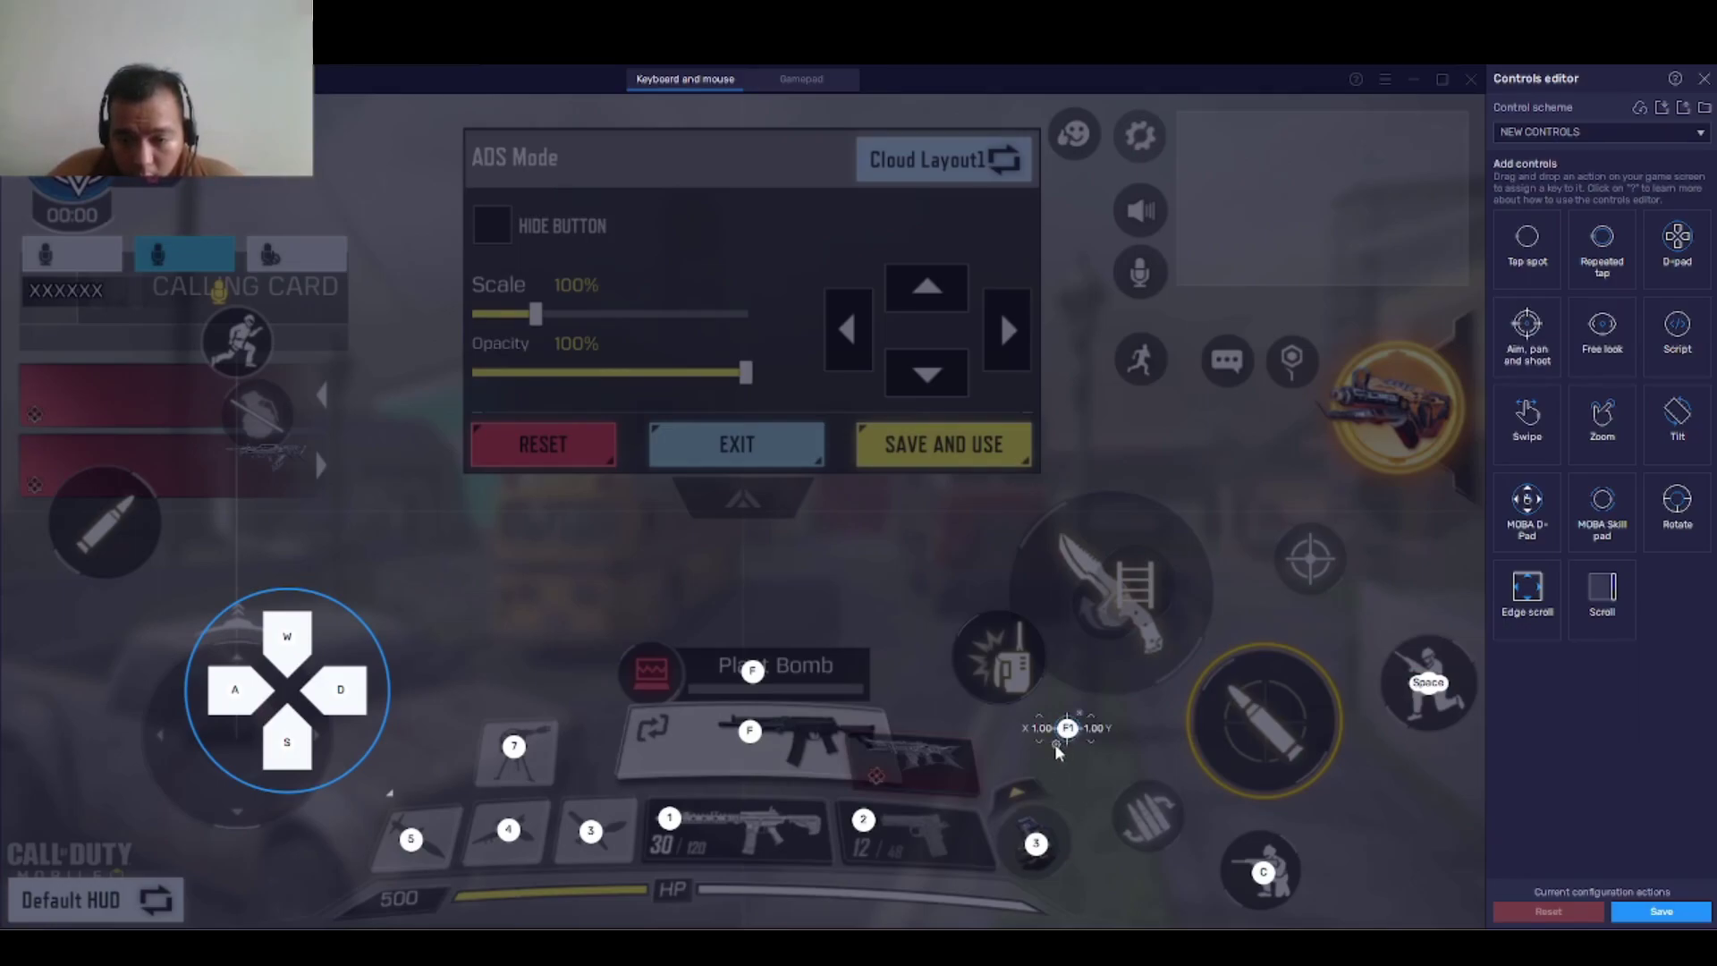
{"action": "right_click", "coordinate": [1058, 751]}
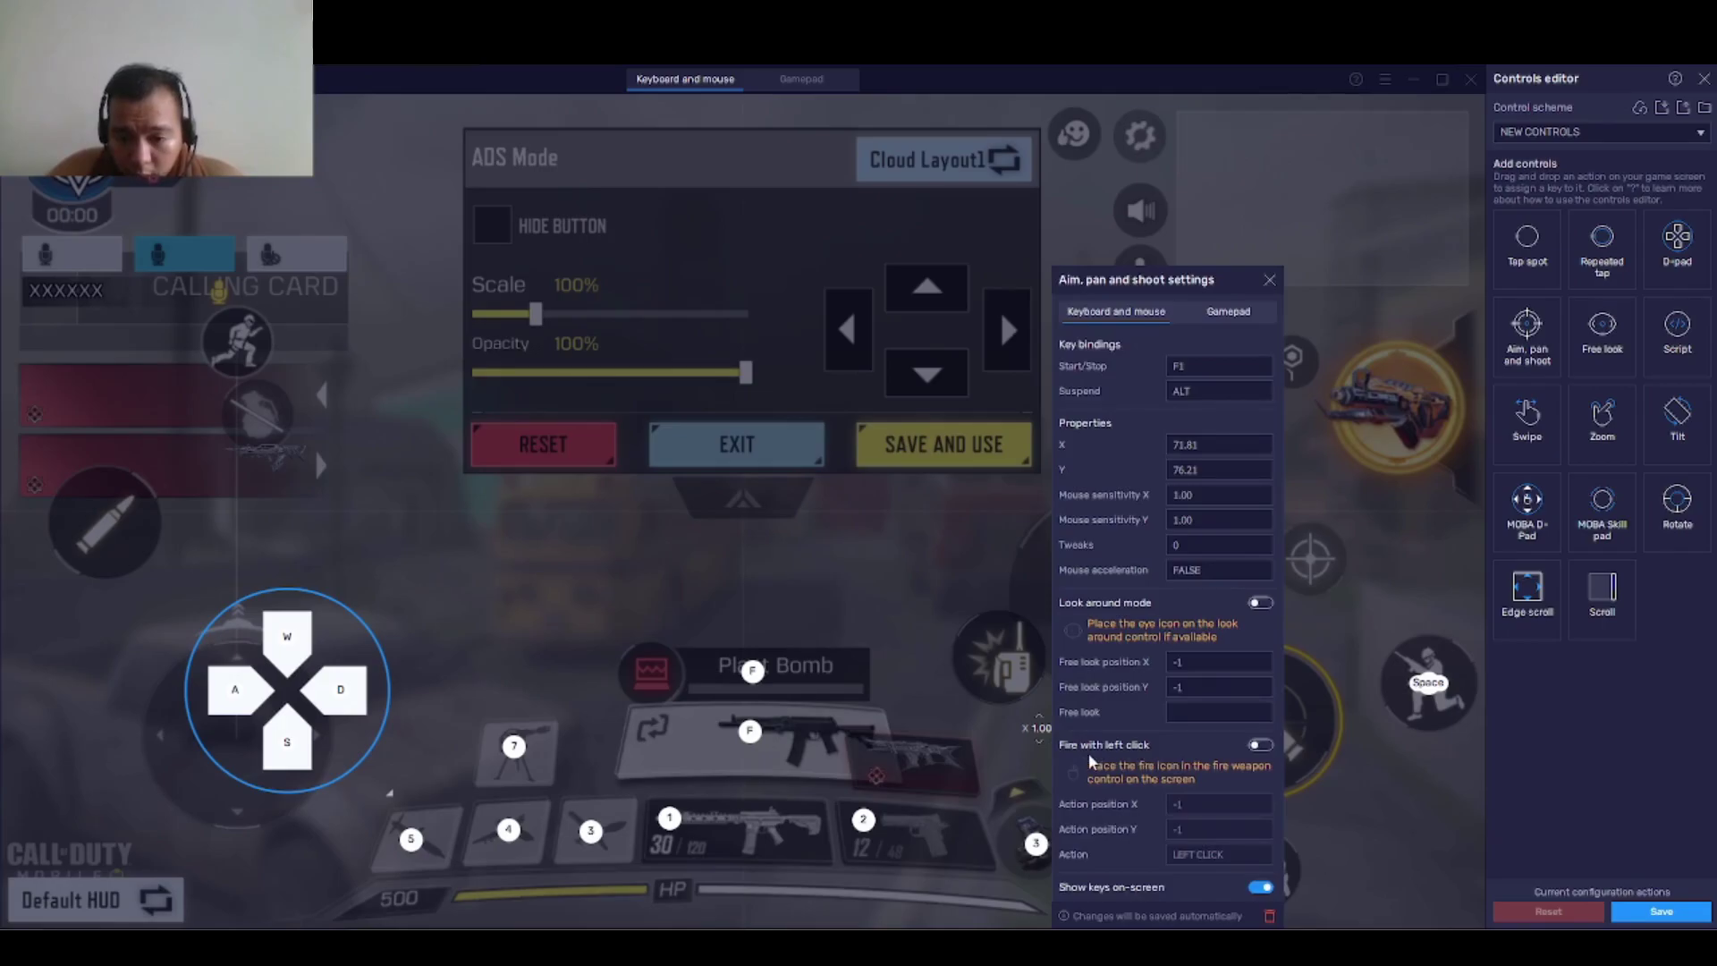
{"action": "left_click", "coordinate": [1262, 745]}
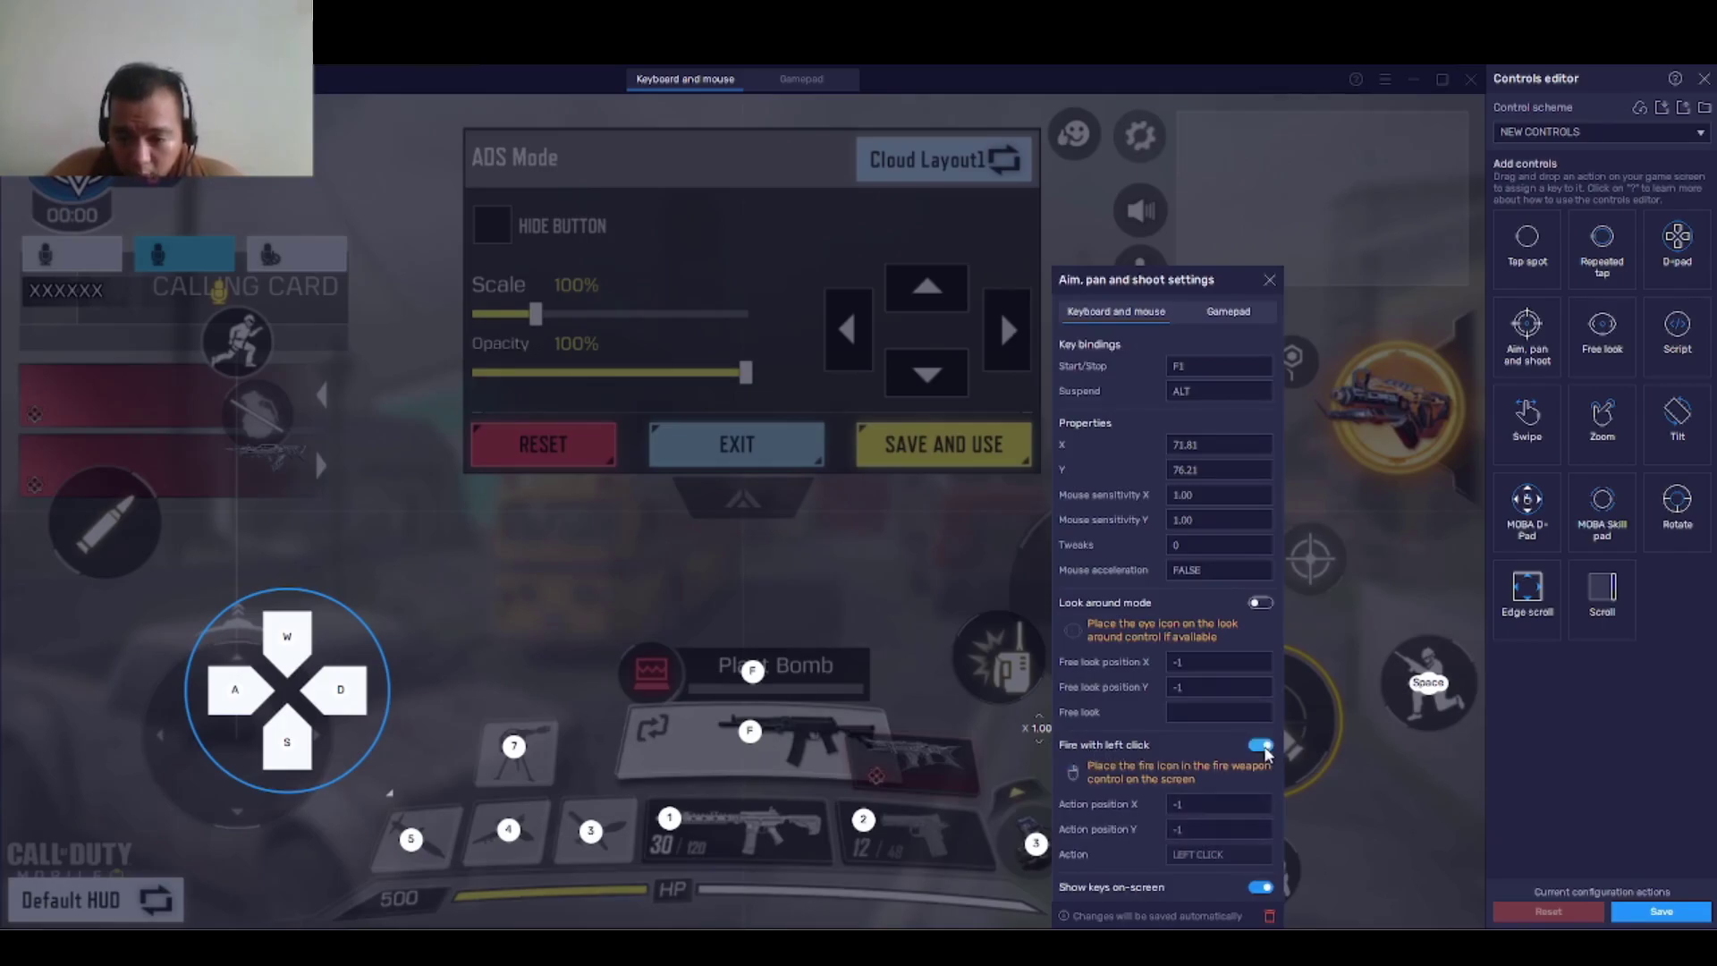
{"action": "left_click", "coordinate": [1073, 775]}
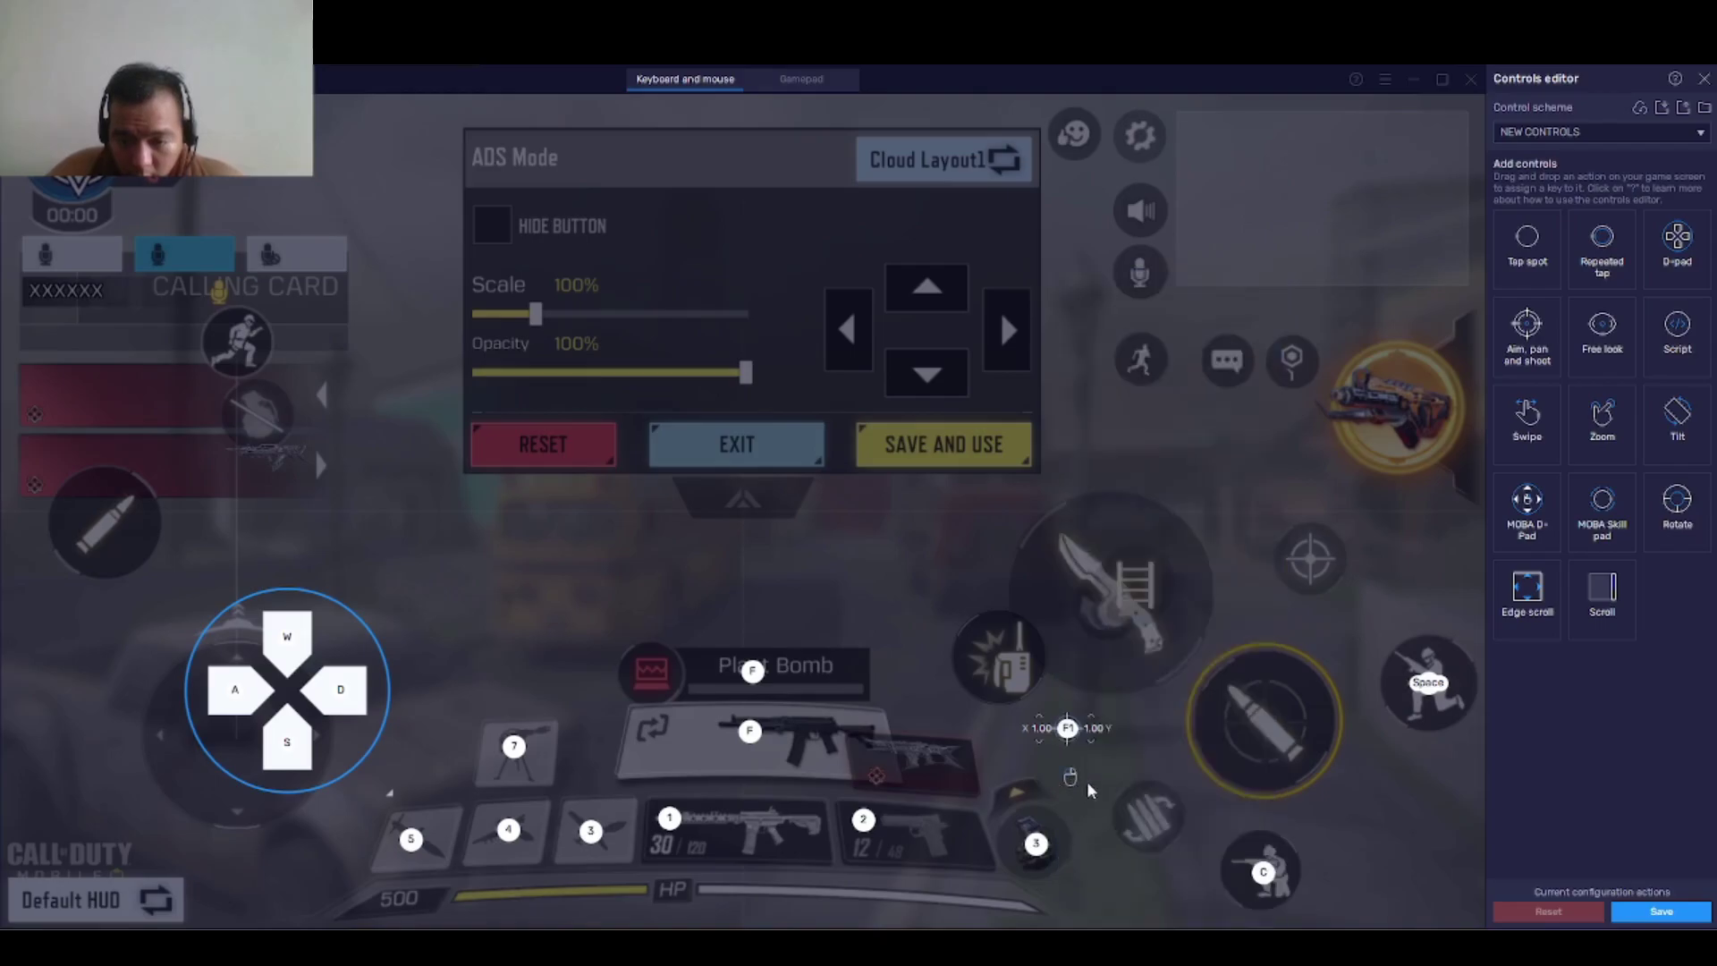
Step: Put left-click firing on the fire button and aiming on right click
{"action": "left_click_drag", "start_coordinate": [1072, 779], "coordinate": [1267, 722]}
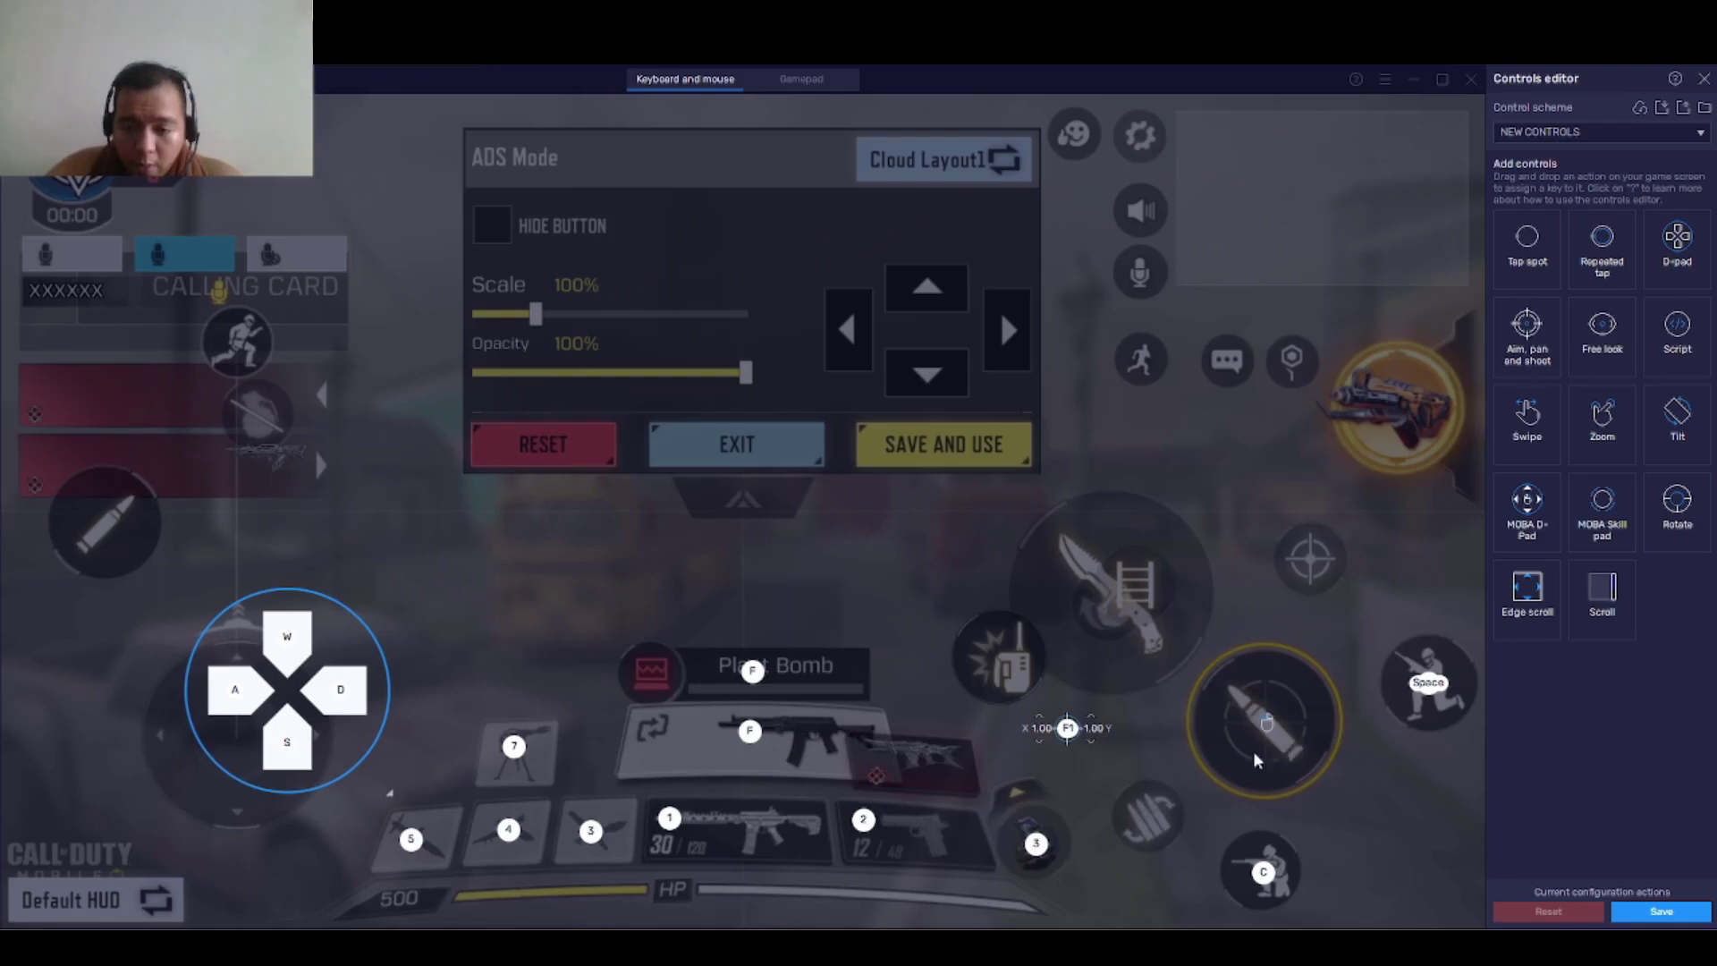
{"action": "mouse_move", "coordinate": [1280, 740]}
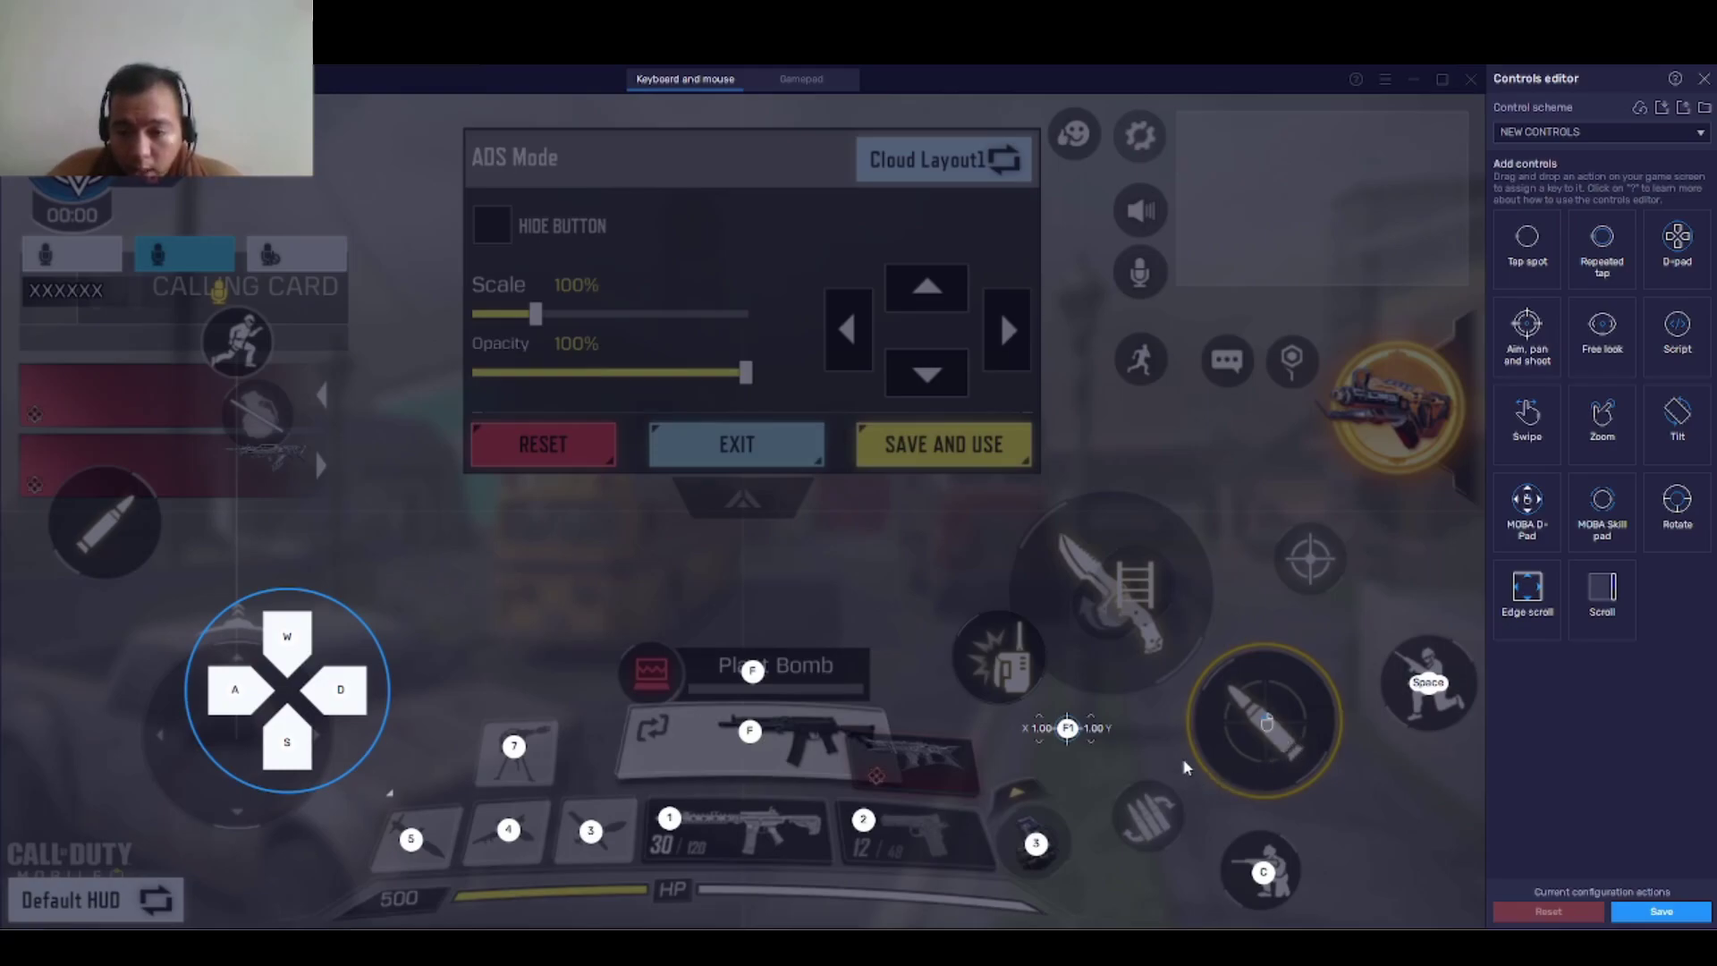
{"action": "right_click", "coordinate": [1309, 560]}
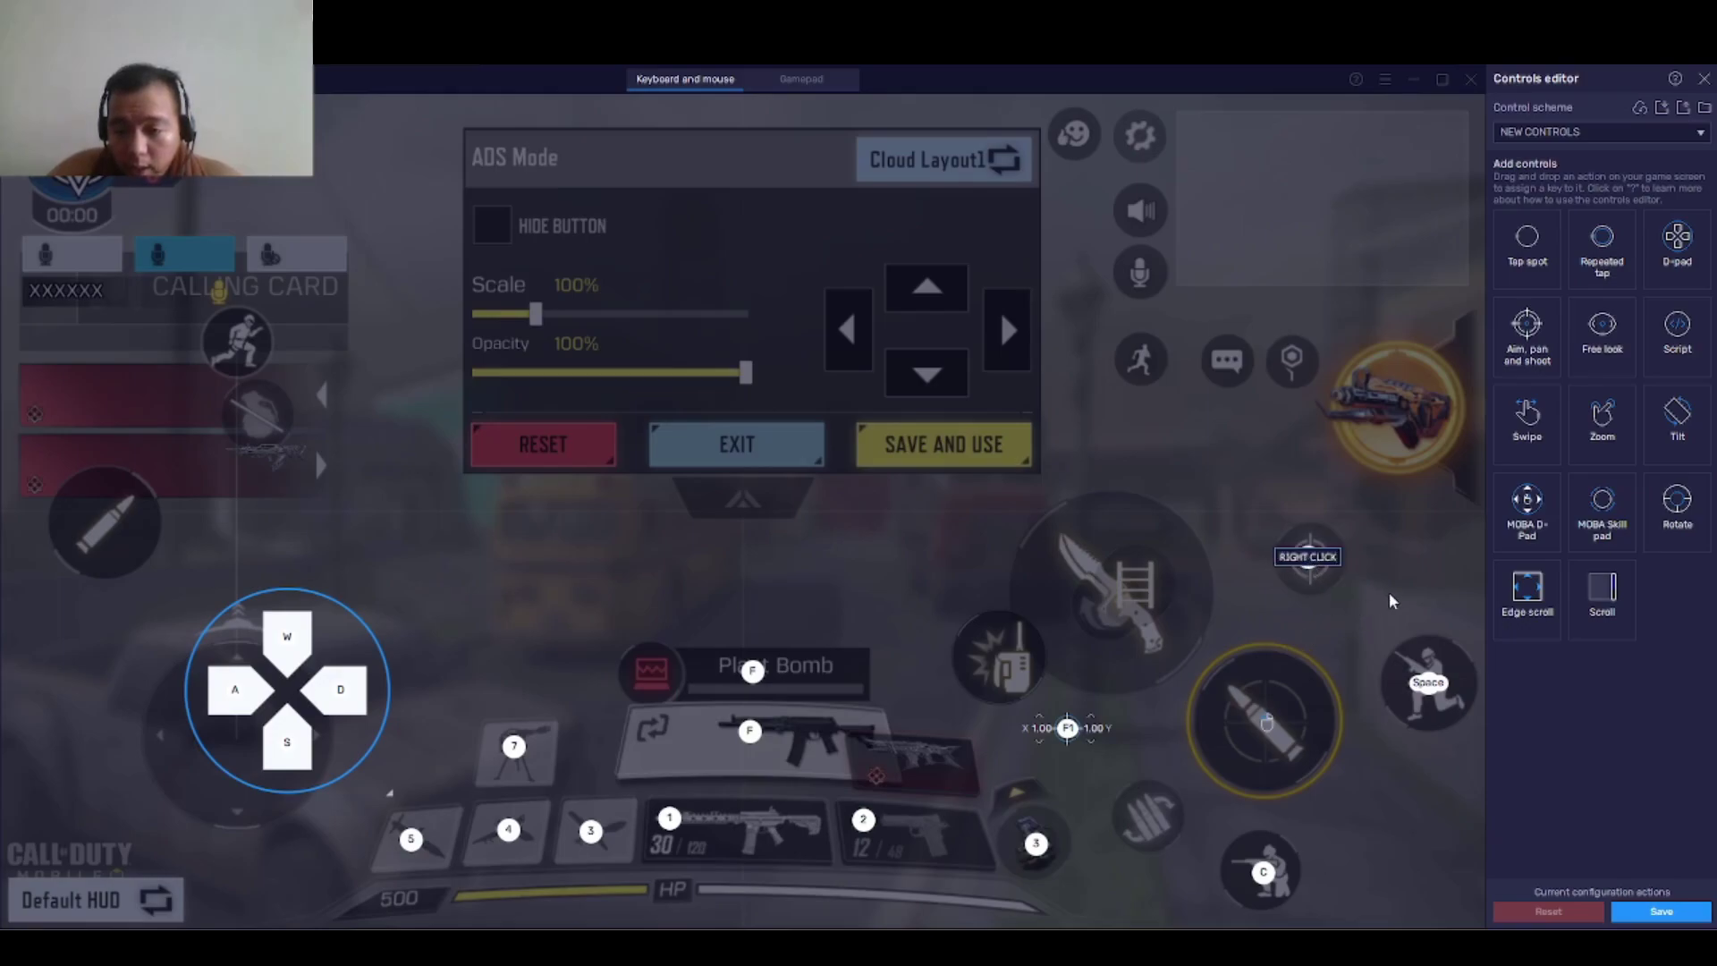
Step: Bind the knife to V and the gold special weapon to E, then save NEW CONTROLS
{"action": "left_click", "coordinate": [1123, 597]}
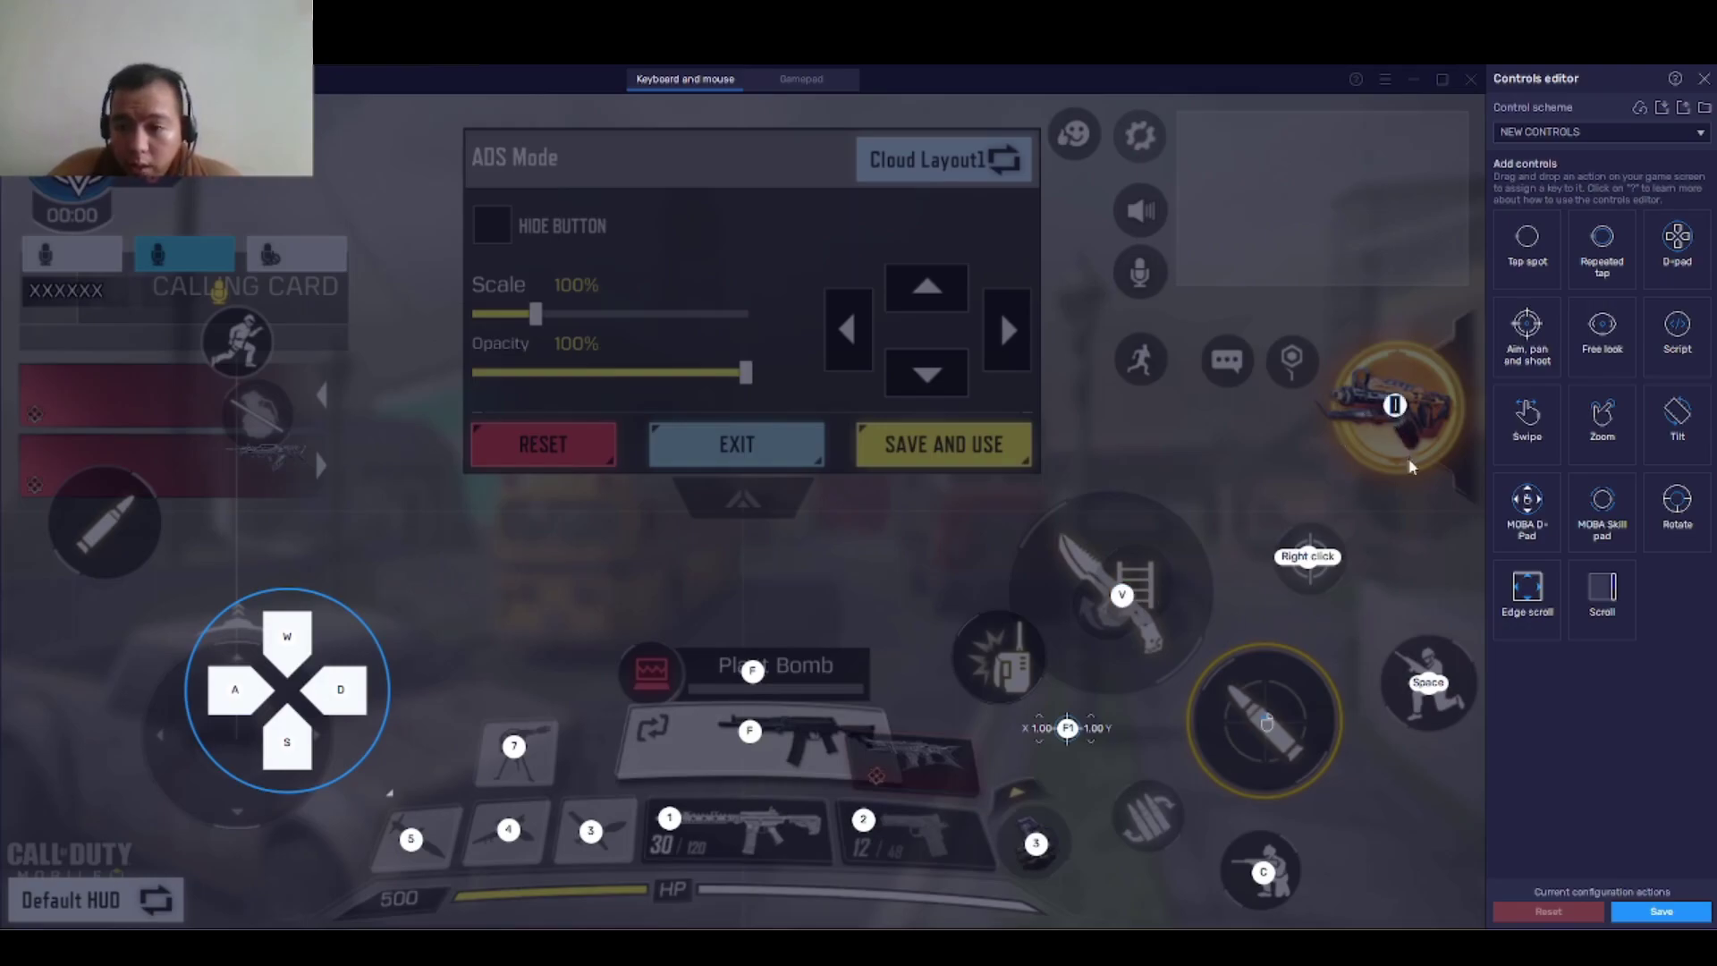
{"action": "key", "text": "e"}
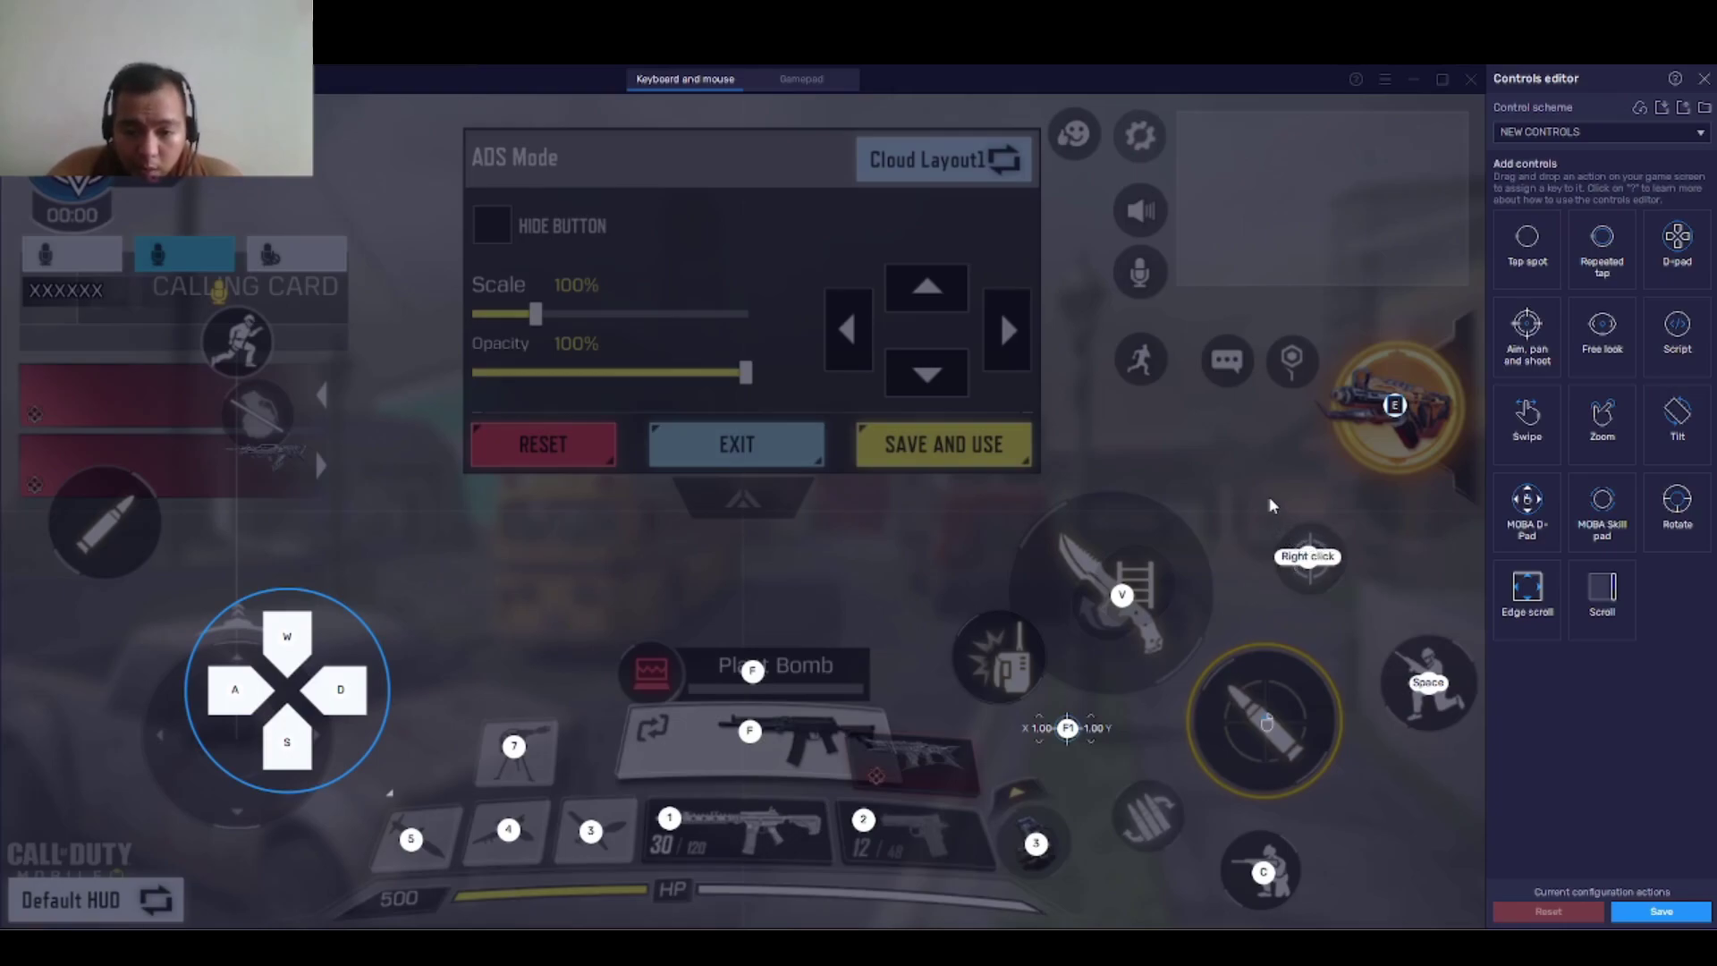
{"action": "left_click", "coordinate": [1648, 921]}
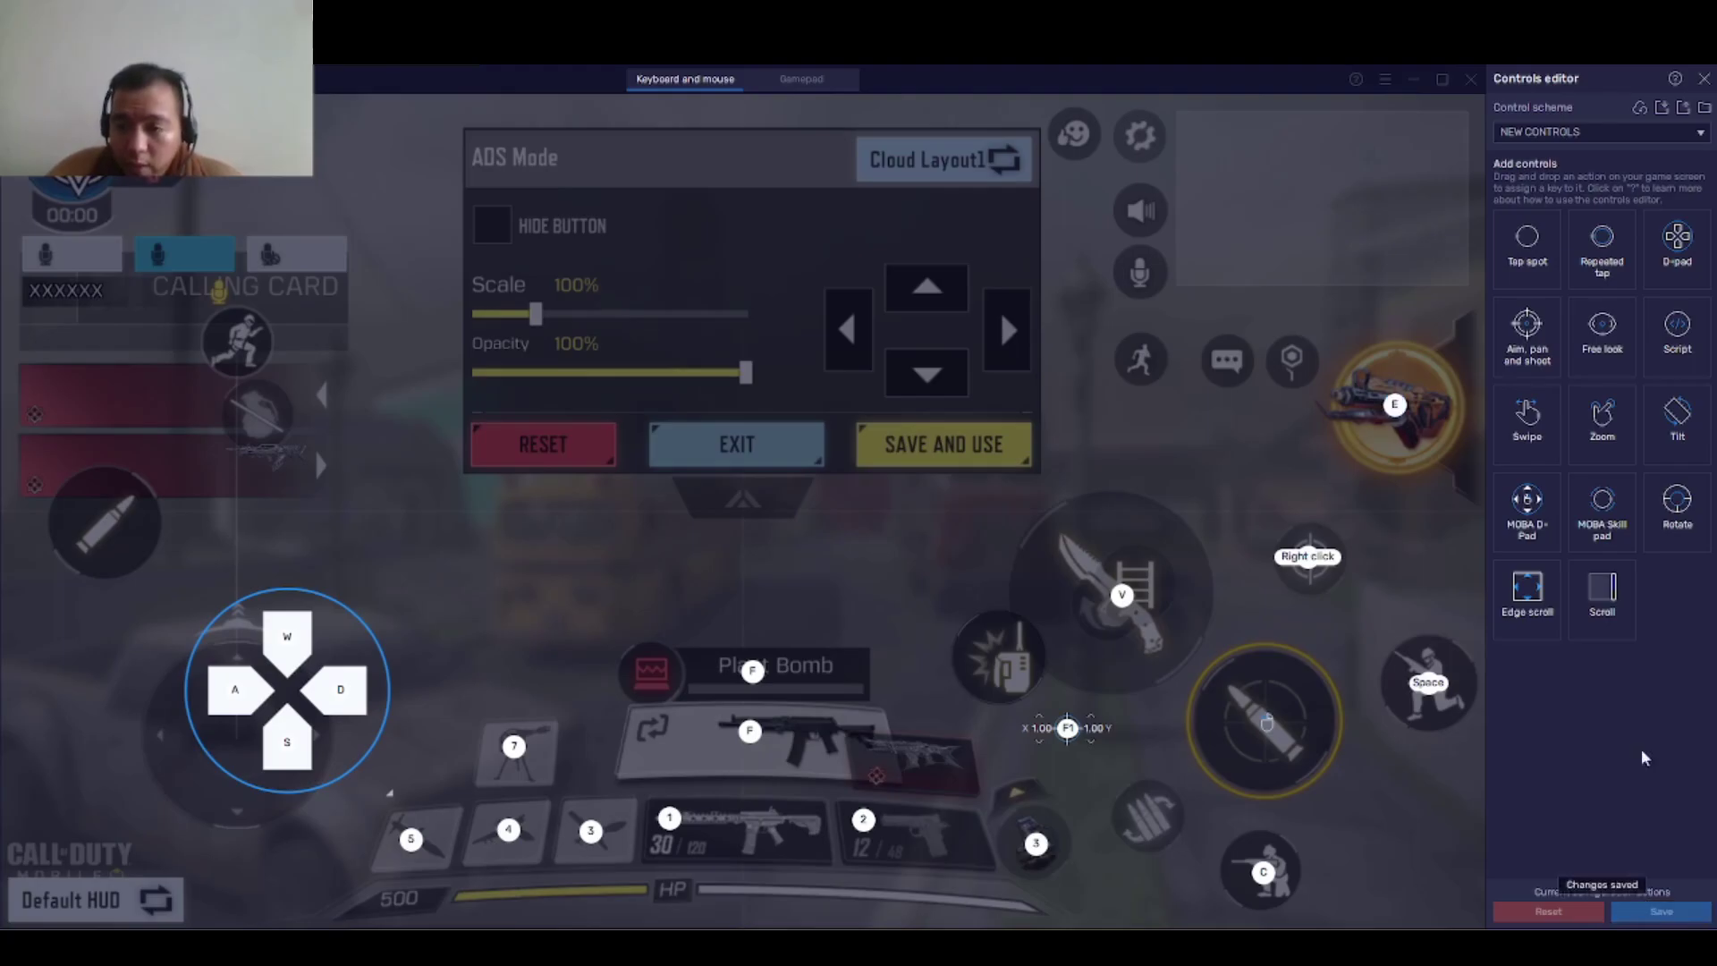
Step: Exit the Controls editor, ADS layout and Settings, then start the Practice Range
{"action": "left_click", "coordinate": [1704, 78]}
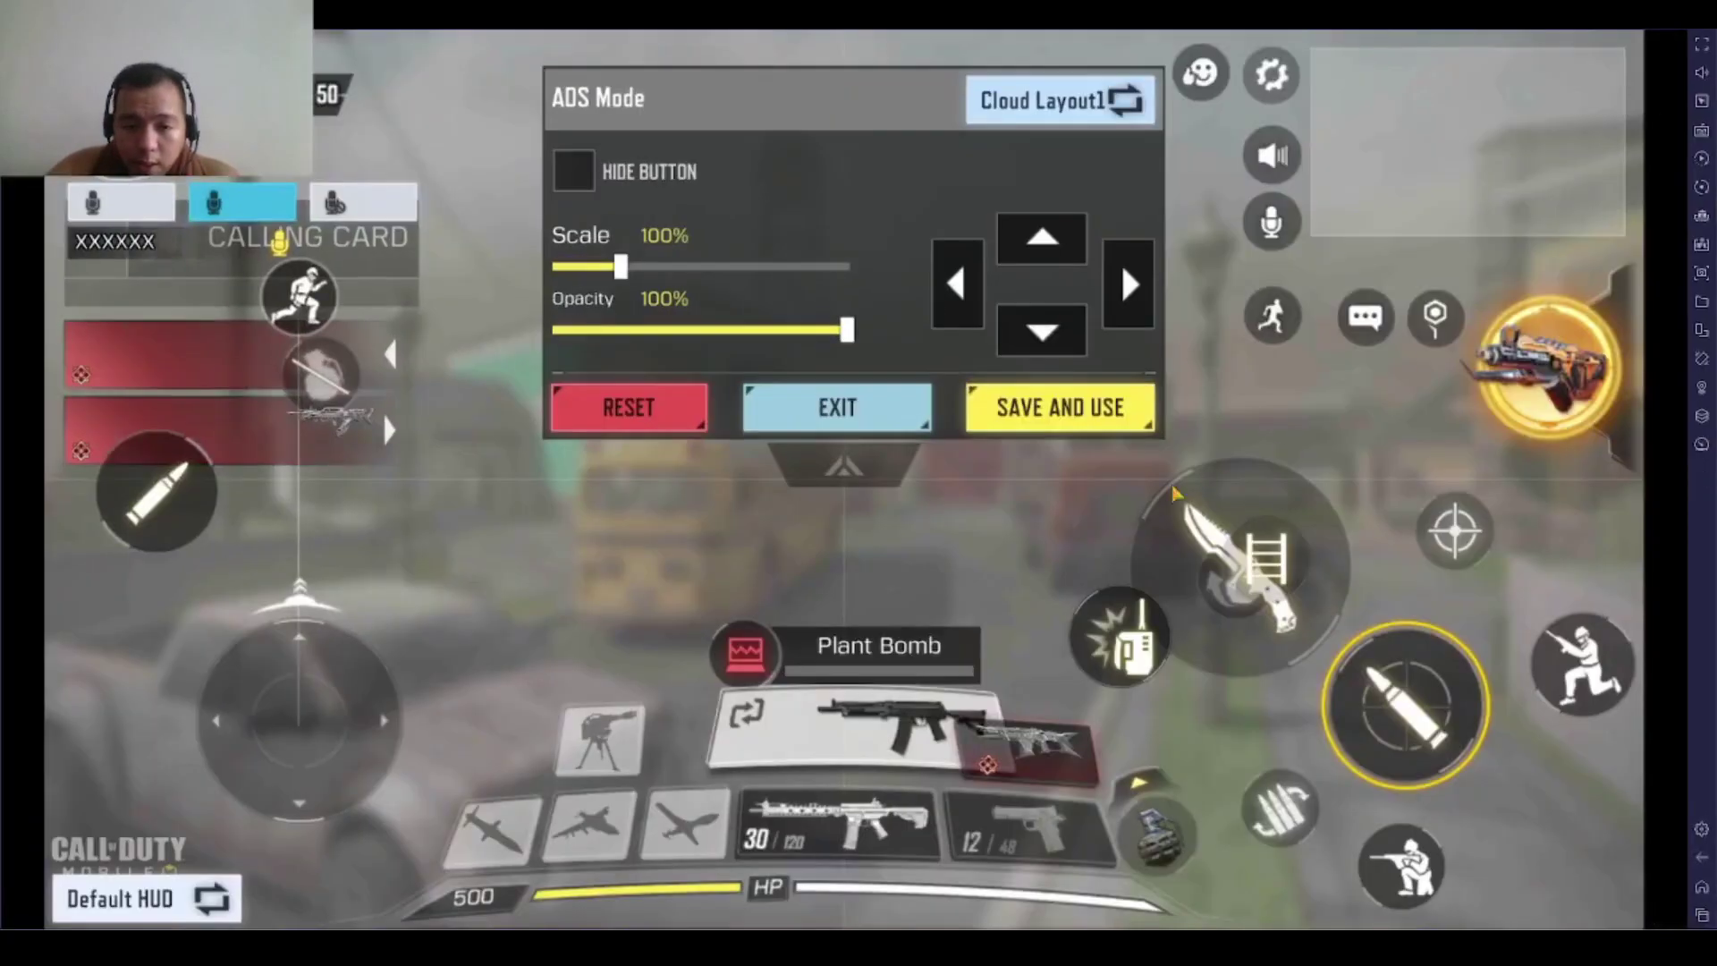
{"action": "left_click", "coordinate": [828, 415]}
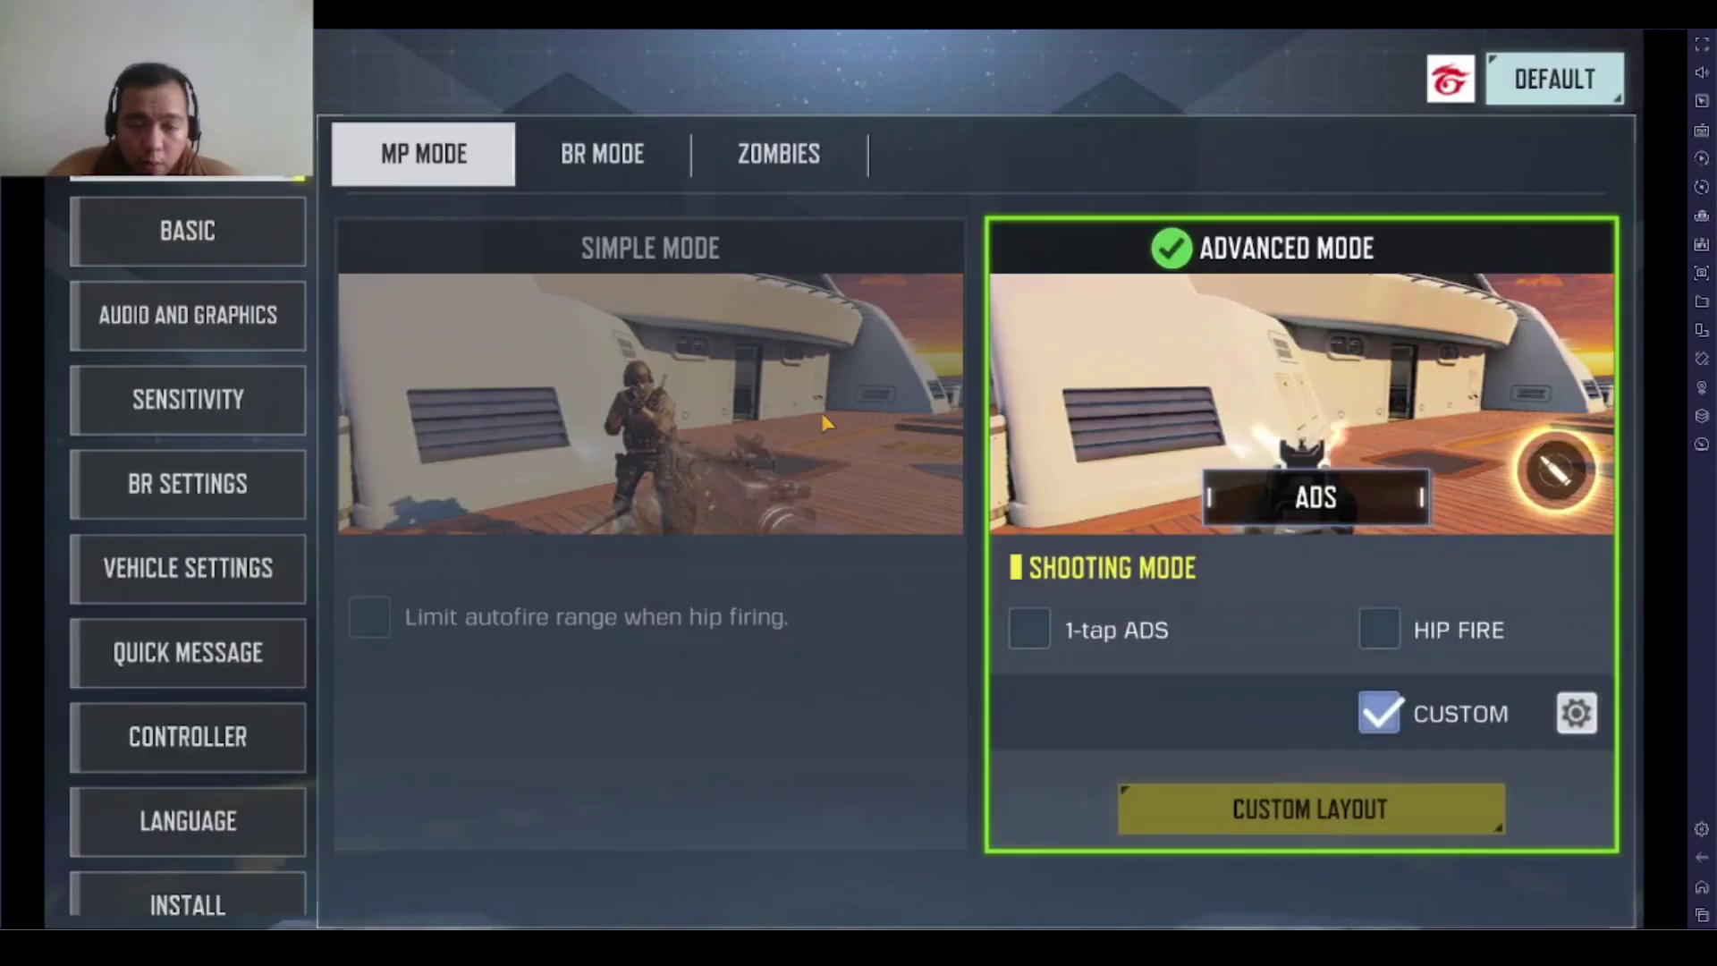
{"action": "key", "text": "Escape"}
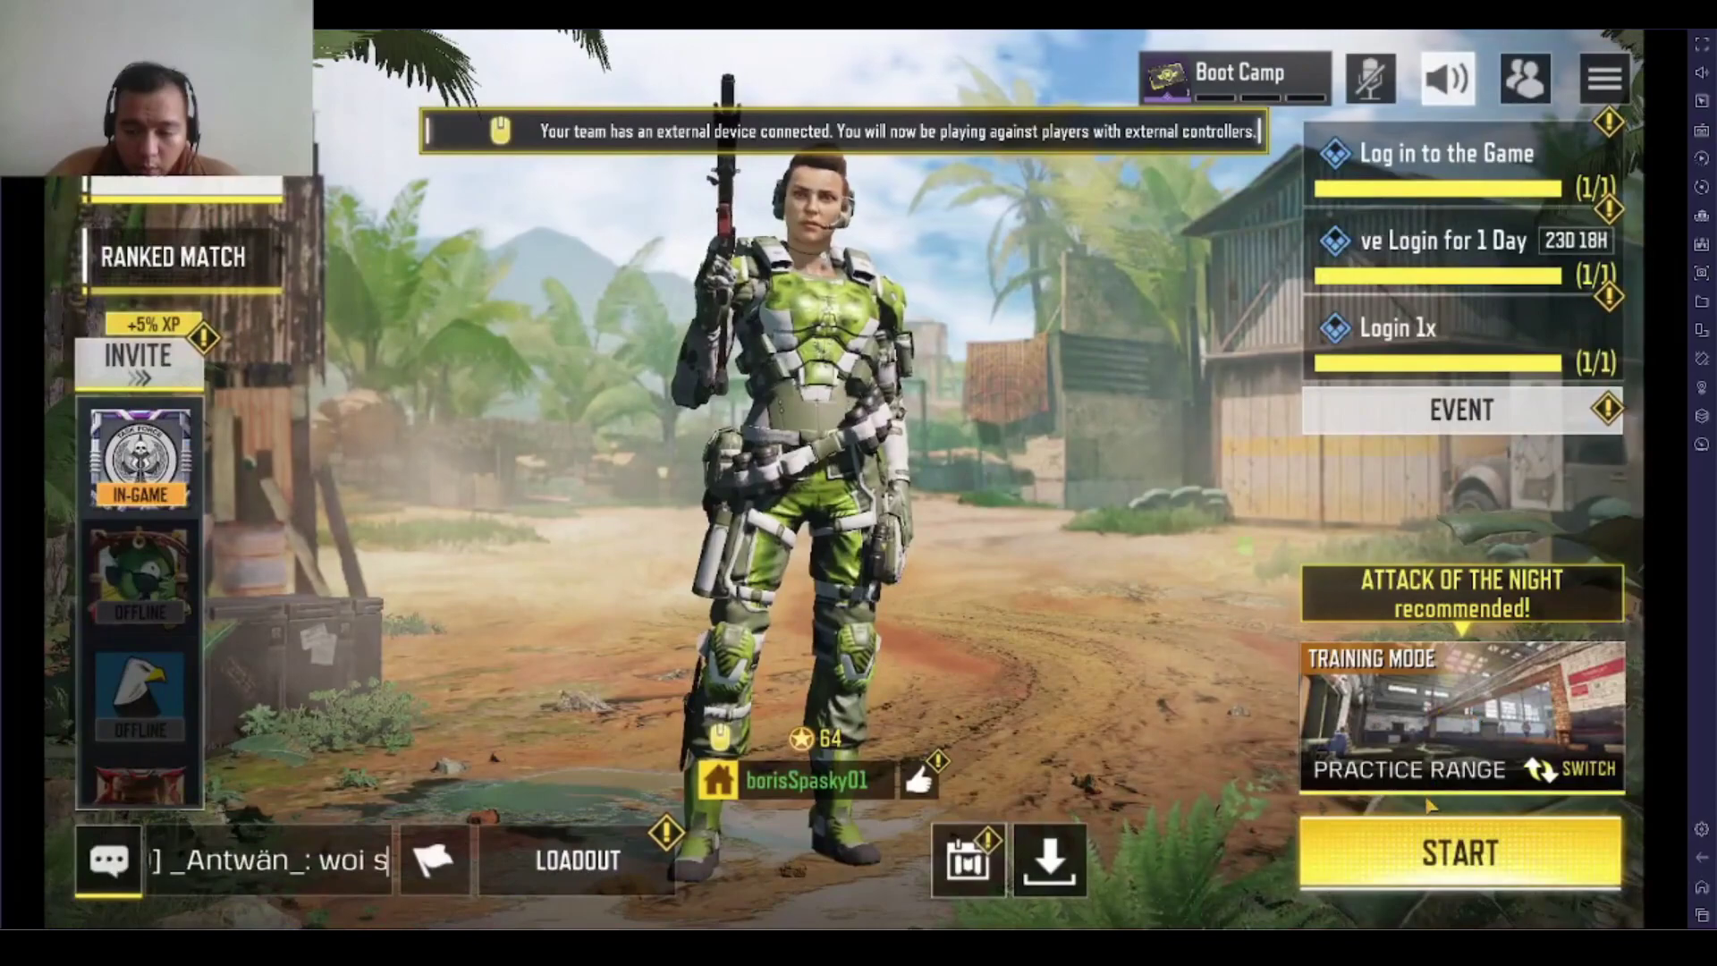
{"action": "left_click", "coordinate": [1408, 859]}
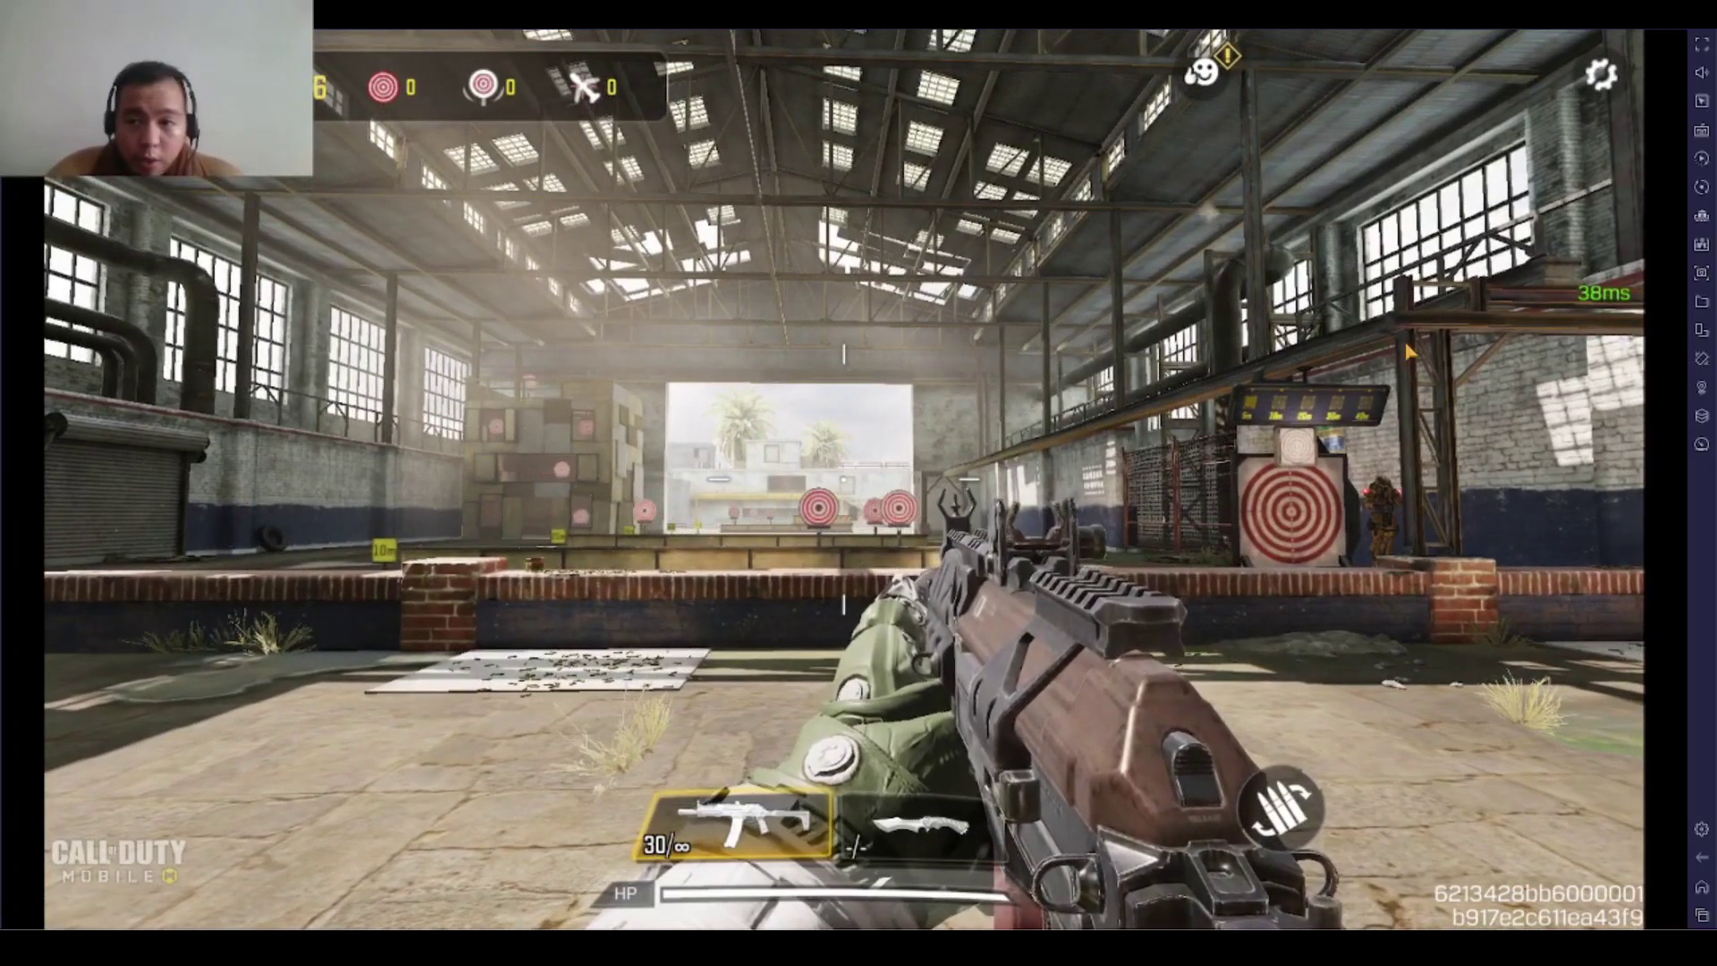
Step: Reopen the Controls editor over the practice range to review the NEW CONTROLS mappings
{"action": "left_click", "coordinate": [1700, 131]}
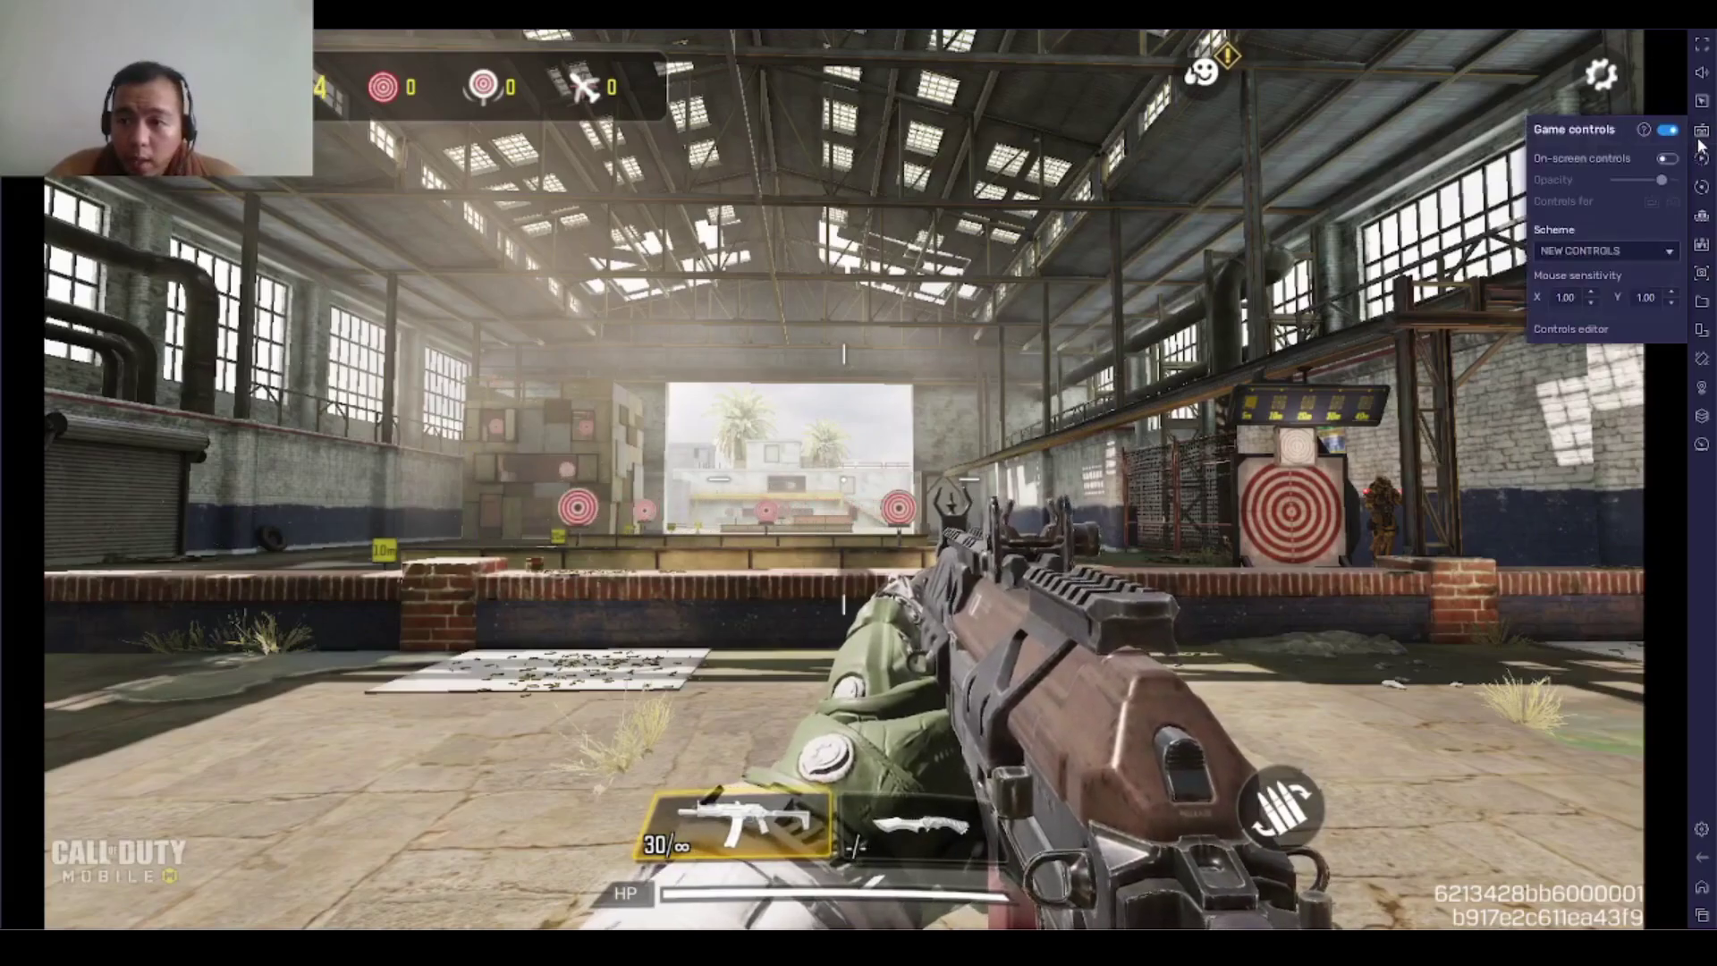
{"action": "left_click", "coordinate": [1550, 331]}
{"action": "mouse_move", "coordinate": [1067, 749]}
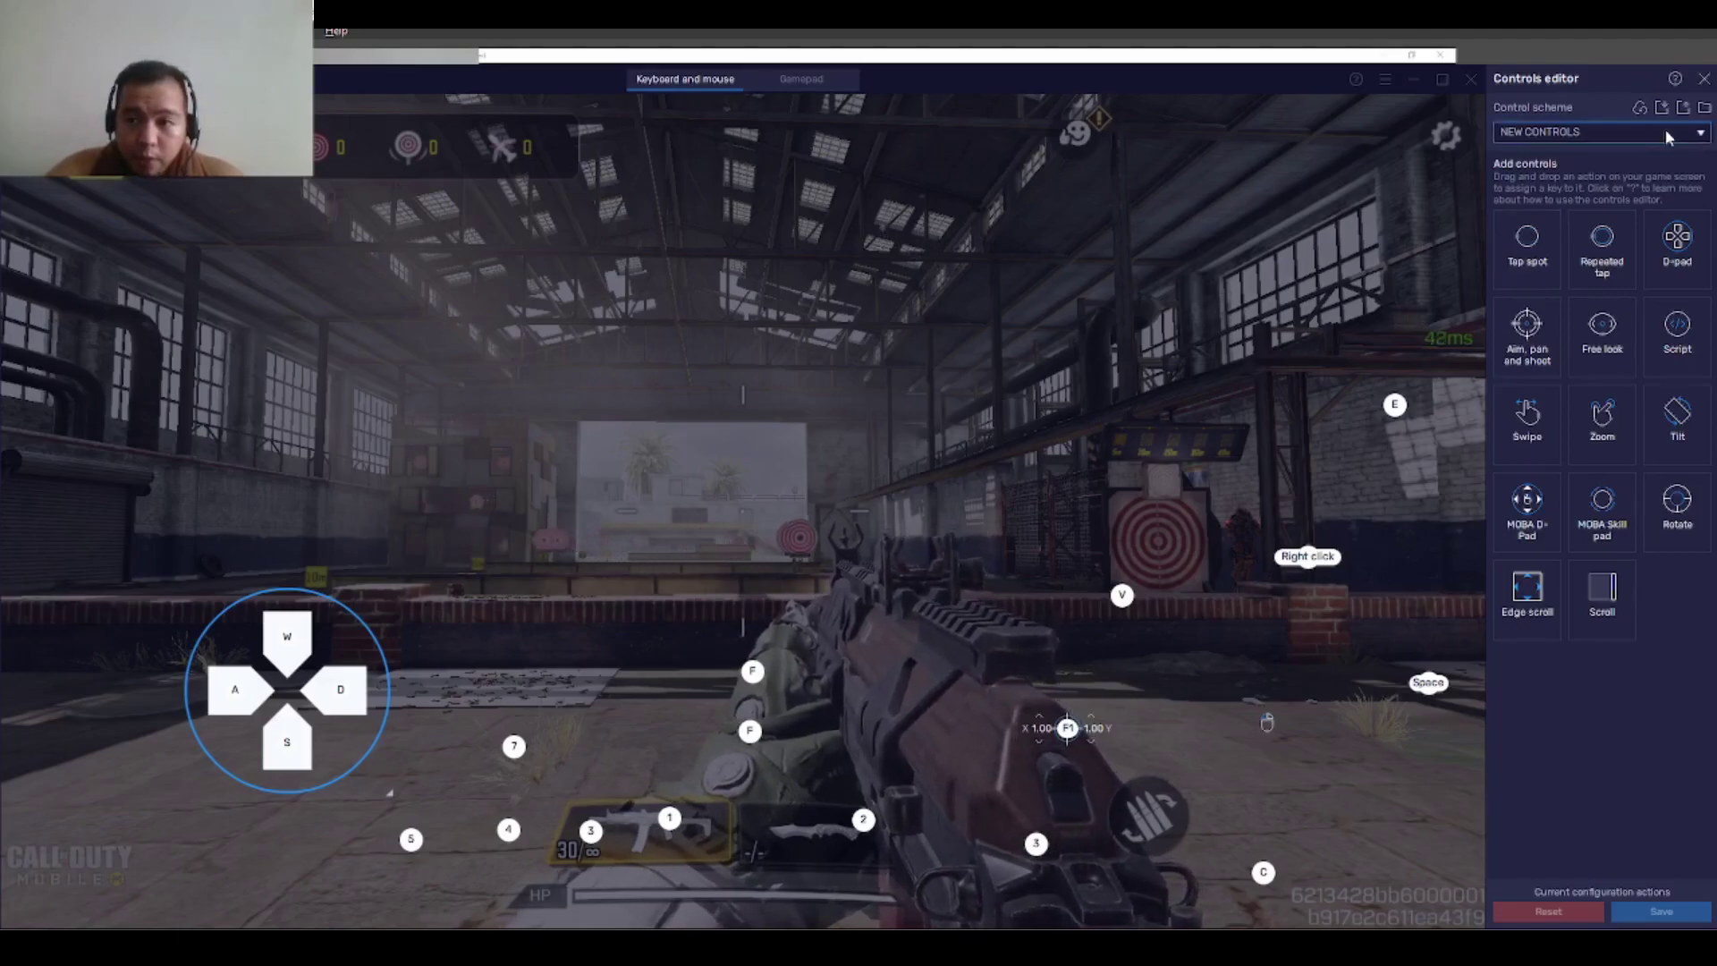
Step: Close the Controls editor, turn the view left, walk forward with W and switch to the knife
{"action": "left_click", "coordinate": [1705, 79]}
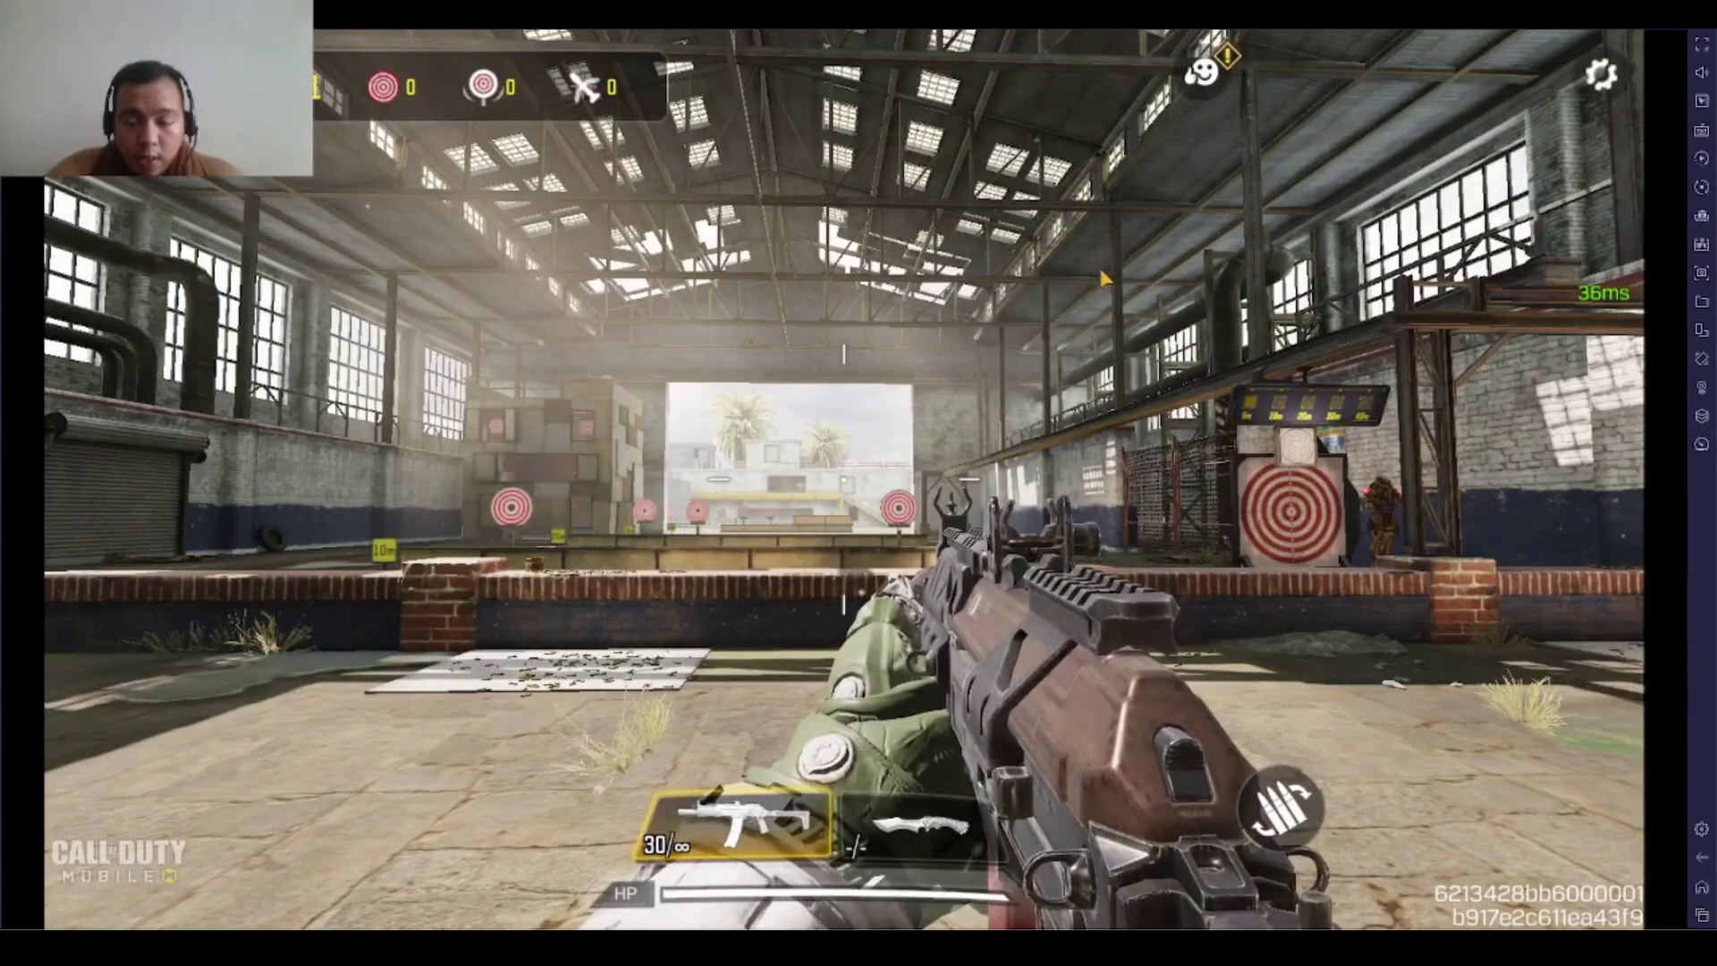
{"action": "mouse_move", "coordinate": [1128, 280]}
{"action": "left_mouse_down"}
{"action": "mouse_move", "coordinate": [537, 286]}
{"action": "mouse_move", "coordinate": [1422, 295]}
{"action": "mouse_move", "coordinate": [742, 295]}
{"action": "left_mouse_up"}
{"action": "key", "text": "w"}
{"action": "key", "text": "2"}
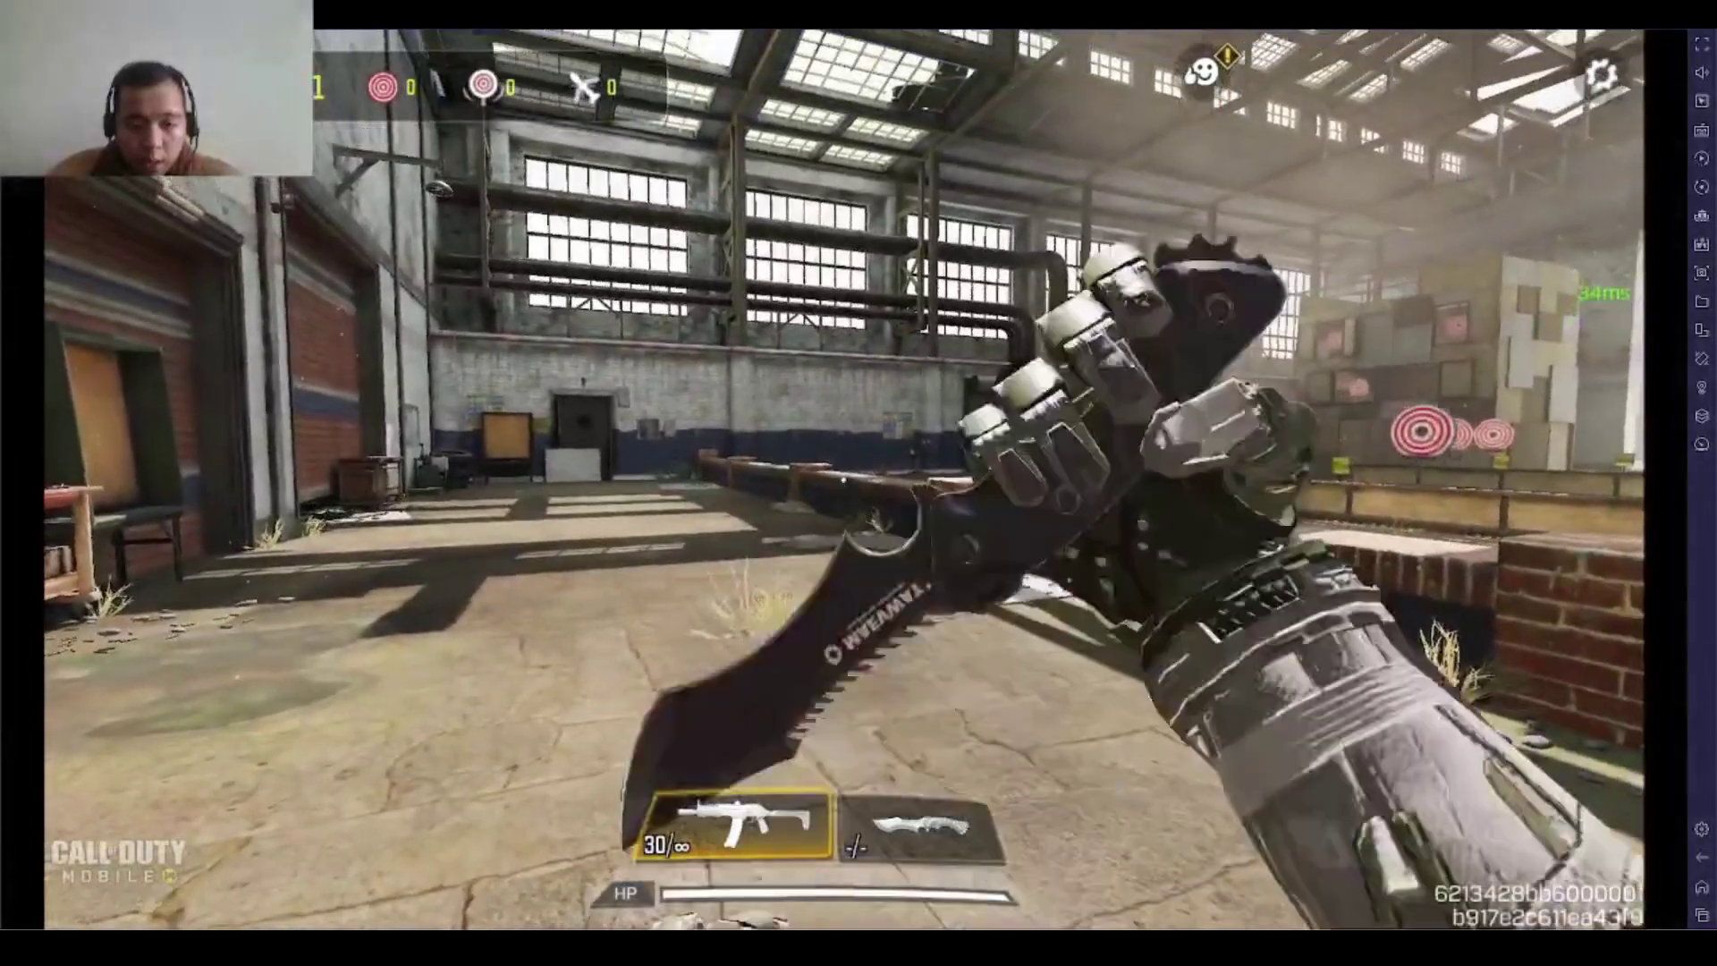